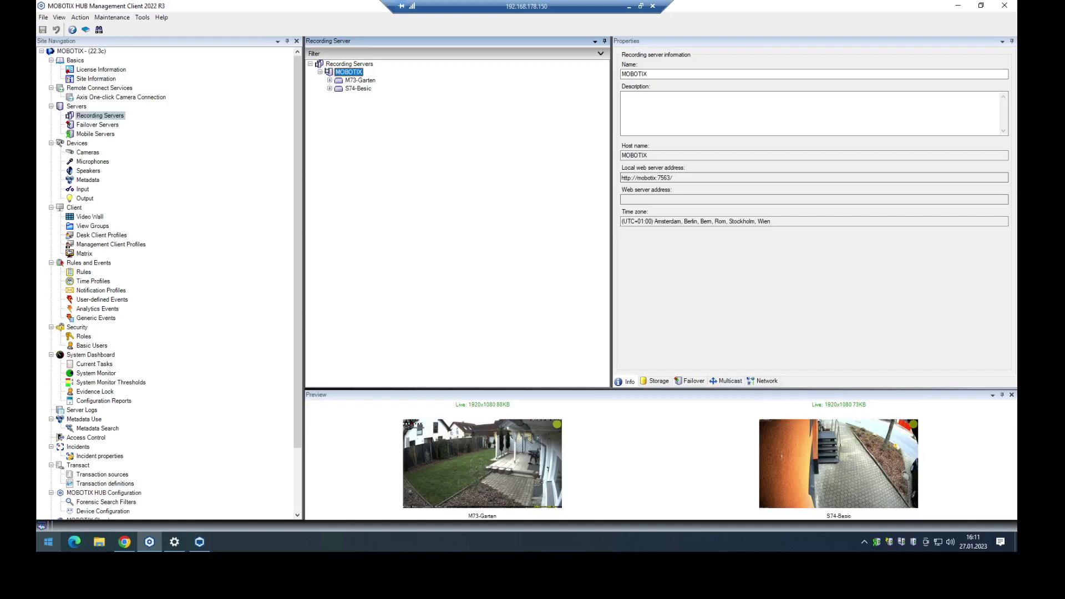
# - Manually add hardware to the MOBOTIX recording server with the Mobotix driver at 192.168.178.252 using HTTPS
pyautogui.rightClick(349, 74)
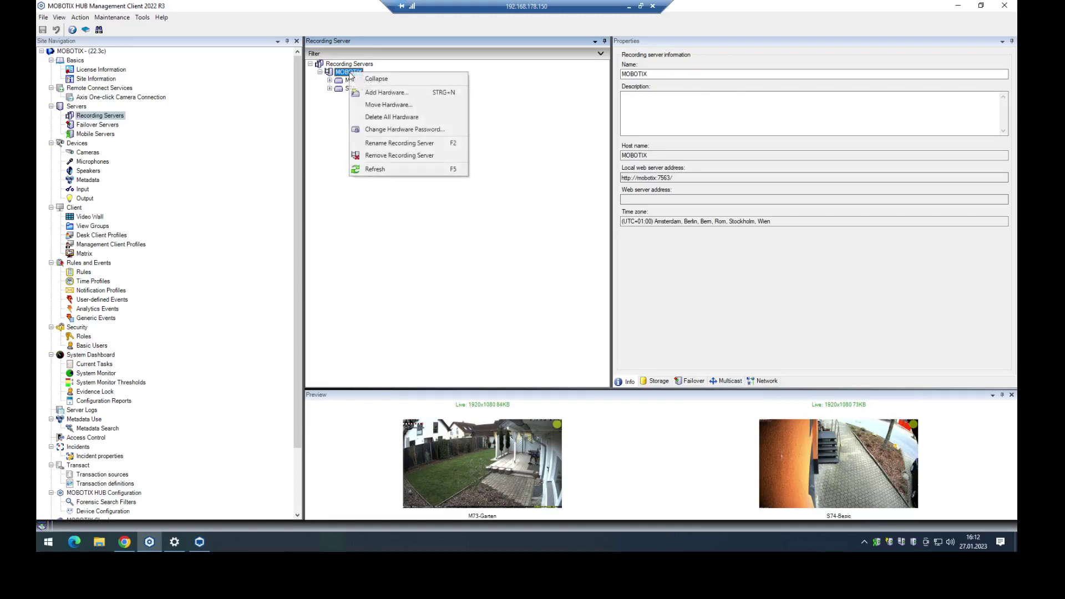
pyautogui.click(379, 91)
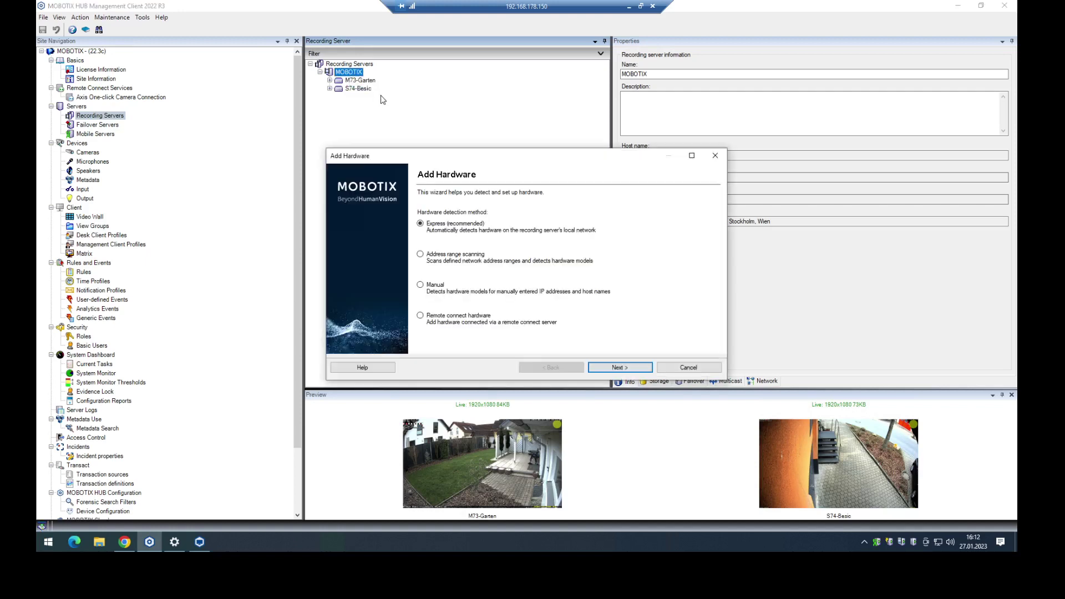
pyautogui.click(434, 289)
pyautogui.click(597, 370)
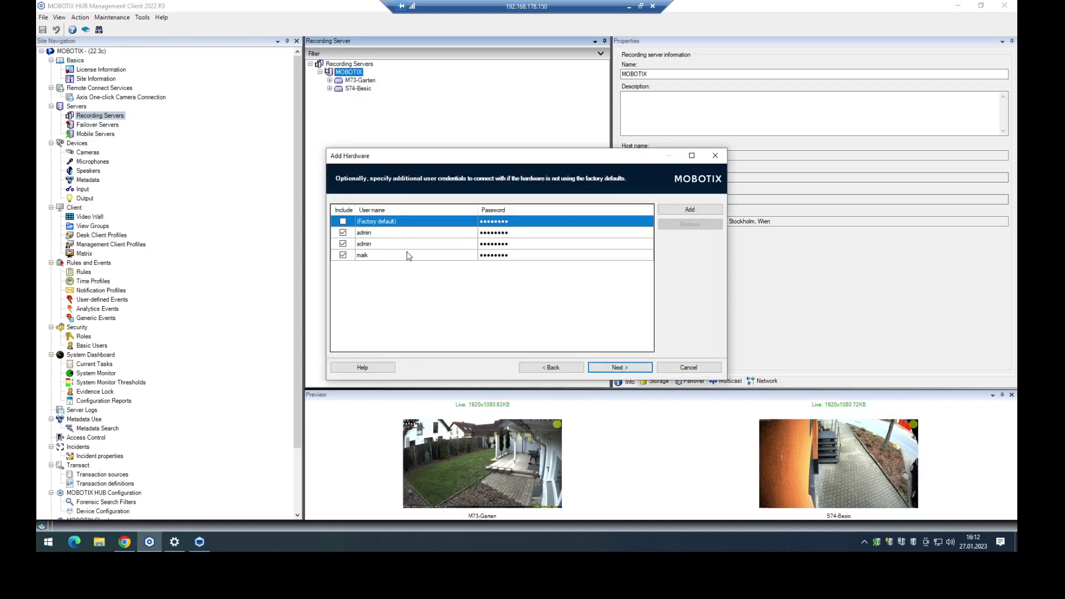
pyautogui.click(616, 368)
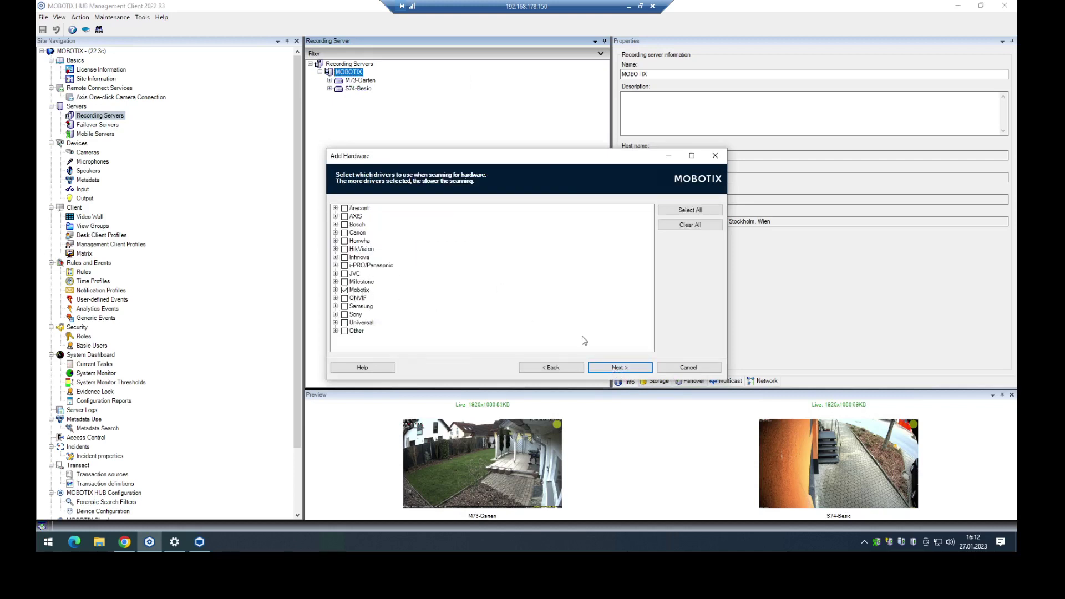
pyautogui.click(616, 367)
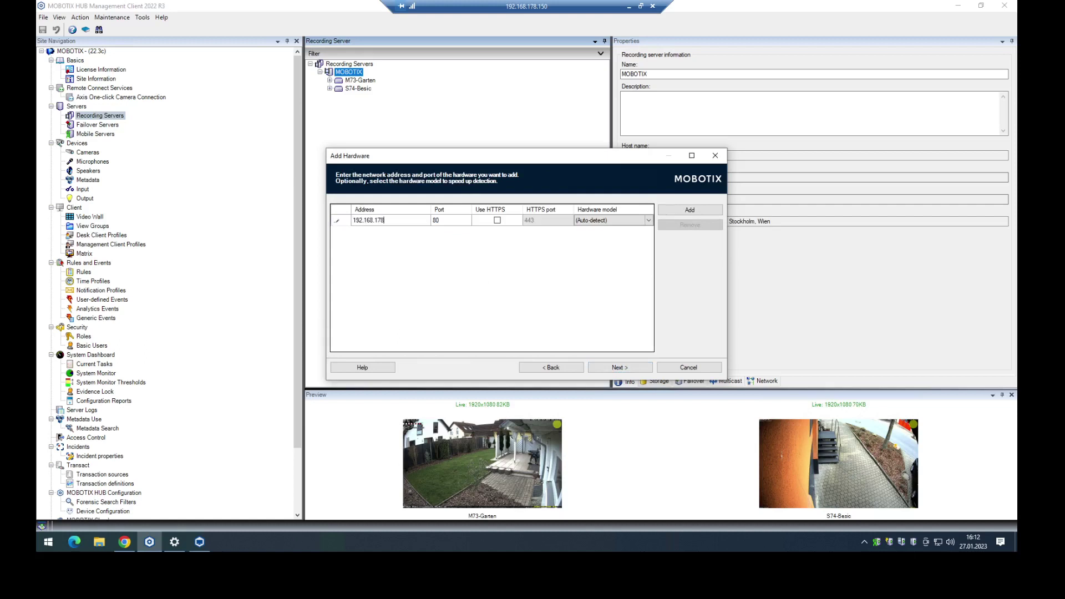
pyautogui.click(497, 221)
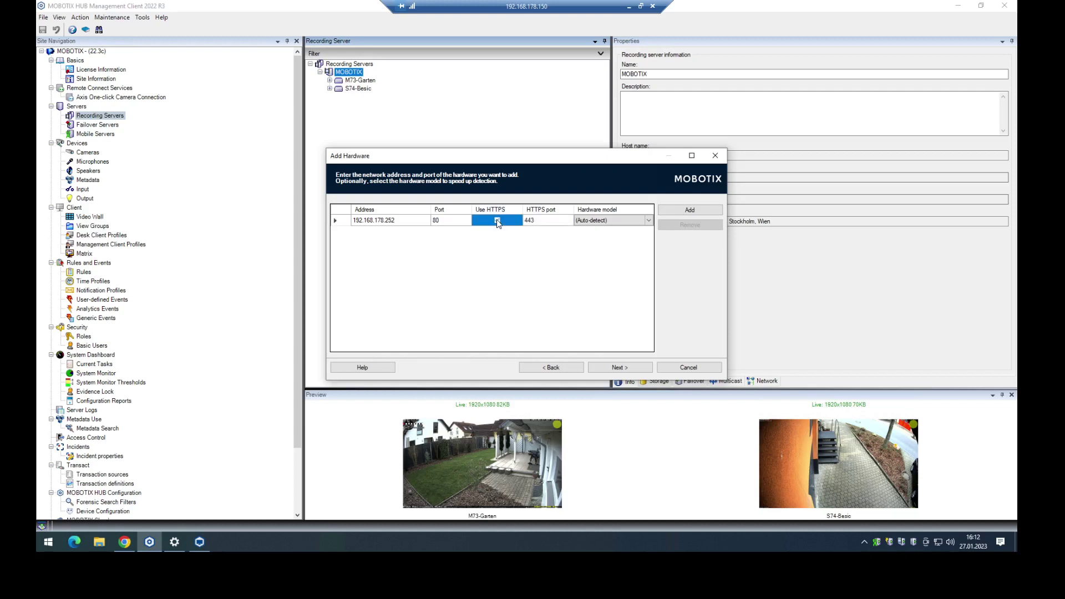
# - Detect the M16 at 192.168.178.252, enable its Output devices, and keep IoT as the default group
pyautogui.click(615, 368)
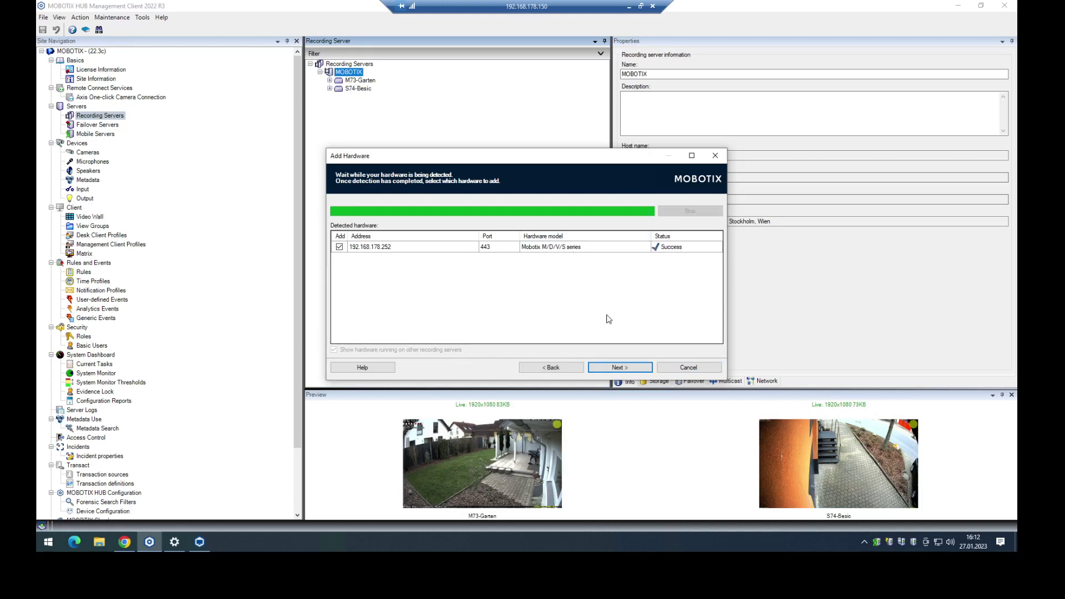
pyautogui.click(619, 368)
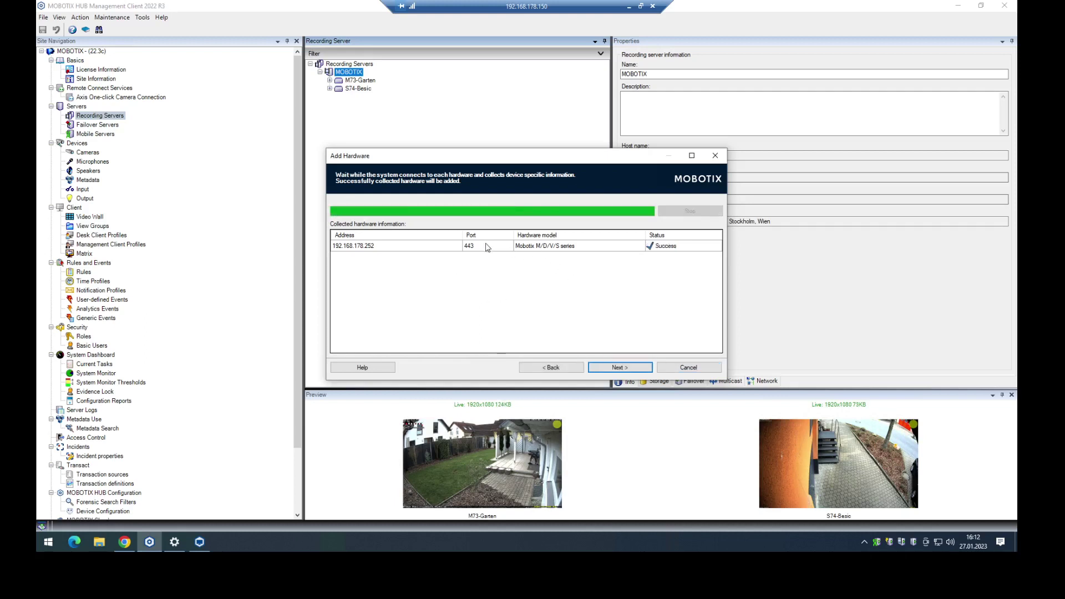
pyautogui.click(613, 366)
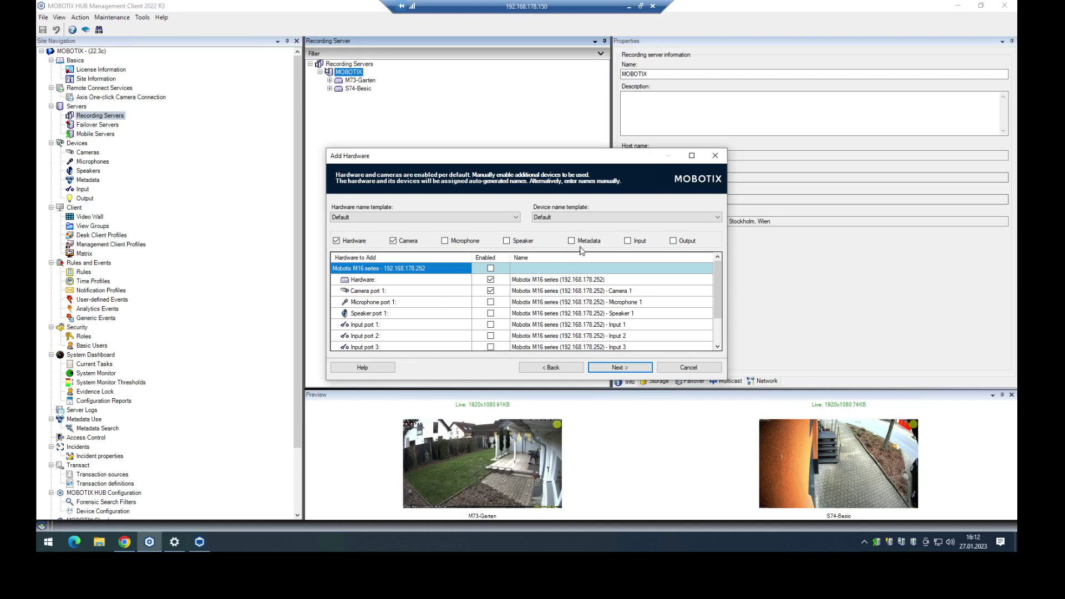
pyautogui.click(673, 241)
pyautogui.scroll(-2, 551, 308)
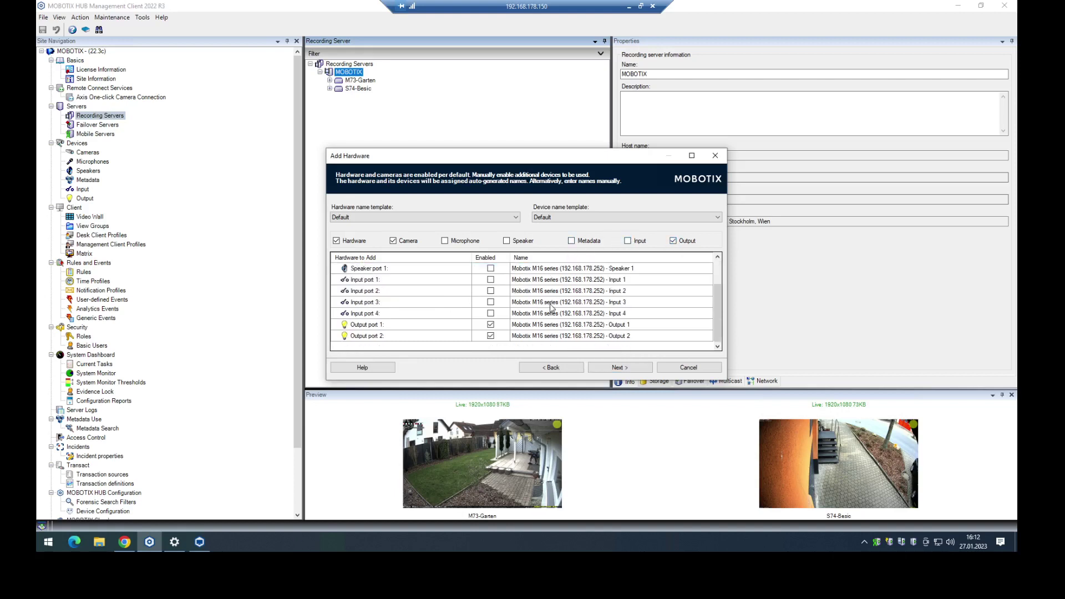
pyautogui.click(617, 368)
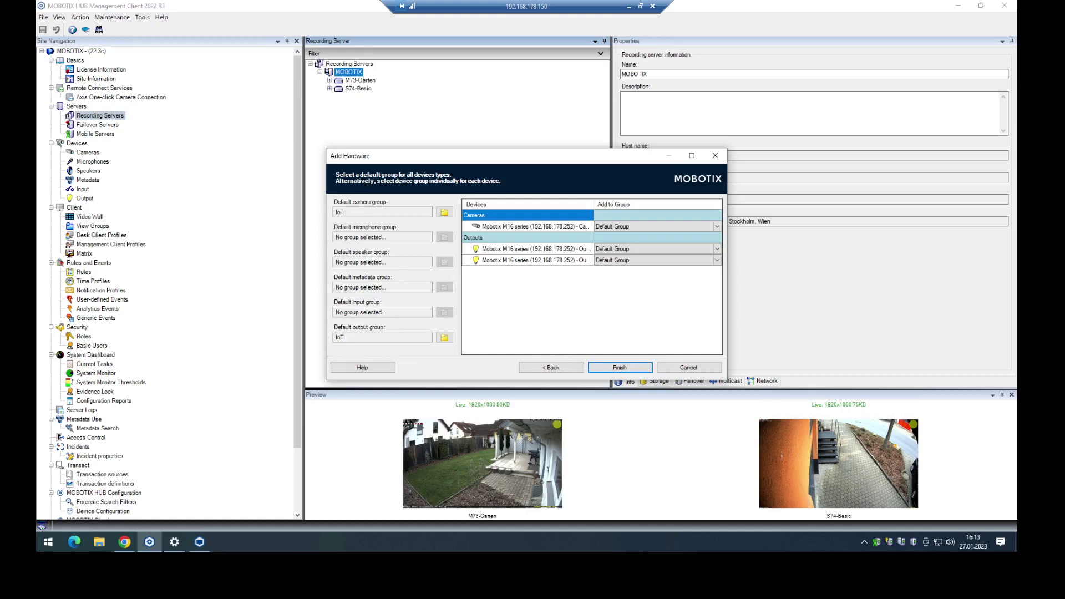
pyautogui.click(340, 337)
# - Finish the wizard and expand the new Mobotix M16 series node to show Camera 1 and Outputs
pyautogui.click(617, 367)
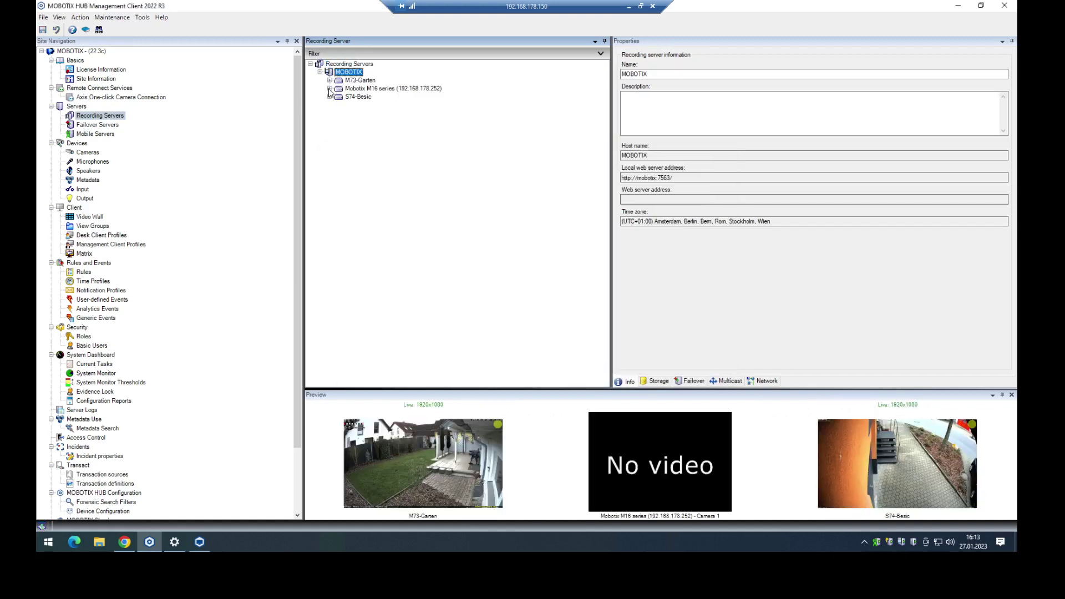
pyautogui.click(330, 89)
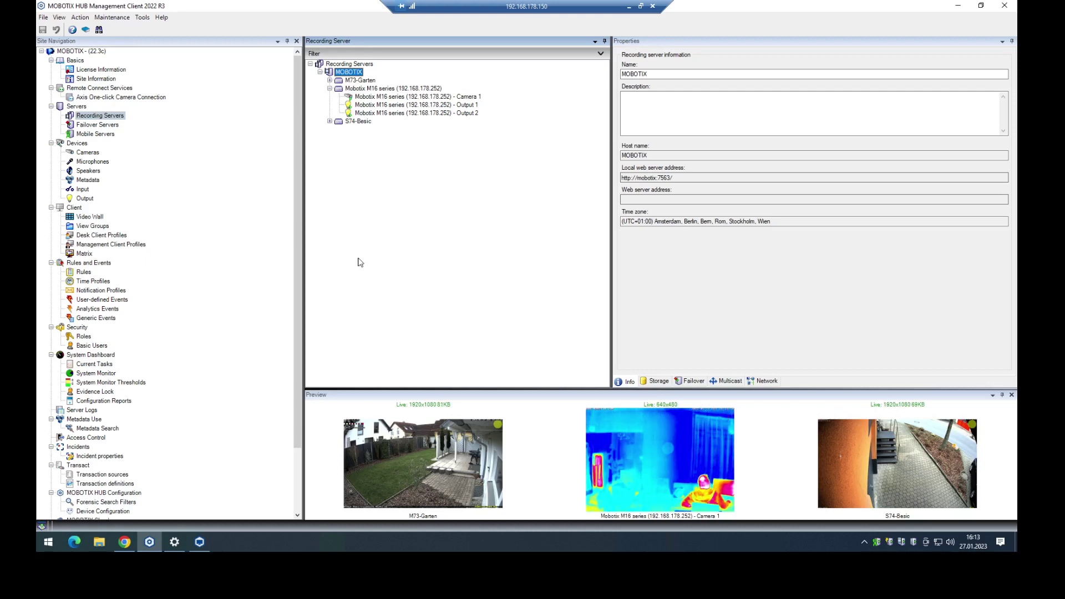
# - Open the Signal Out Profiles page from the M16 web interface's administration overview
pyautogui.click(125, 542)
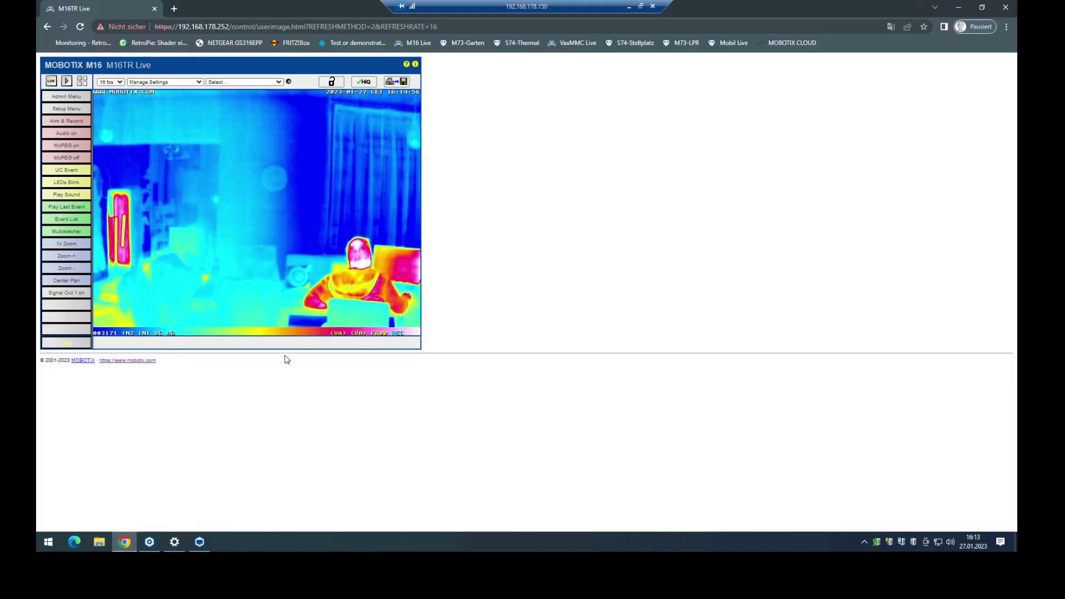
pyautogui.click(81, 97)
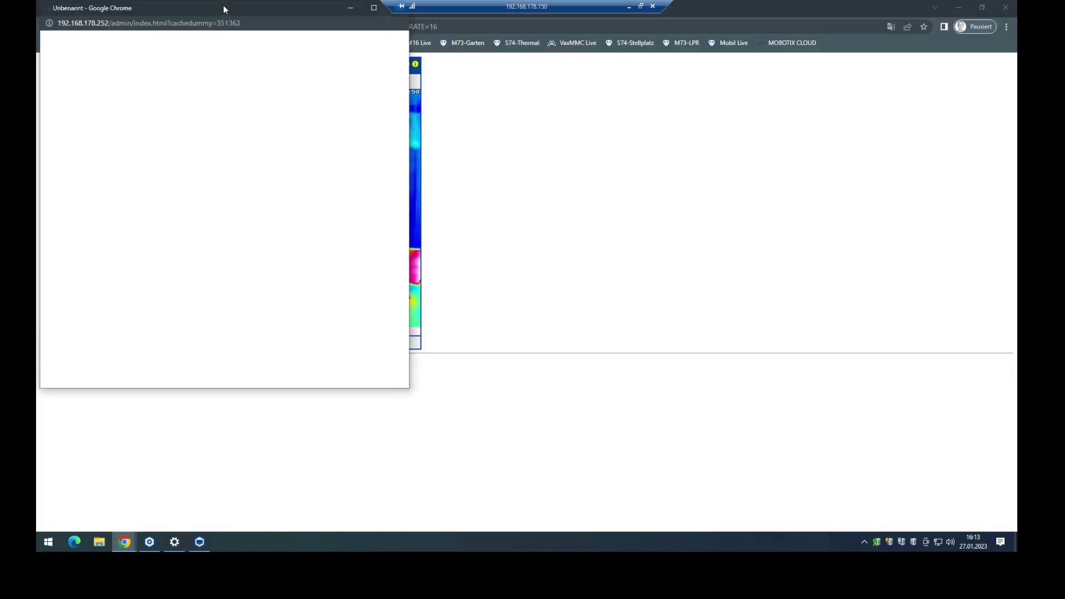
pyautogui.moveTo(223, 5); pyautogui.dragTo(331, 123)
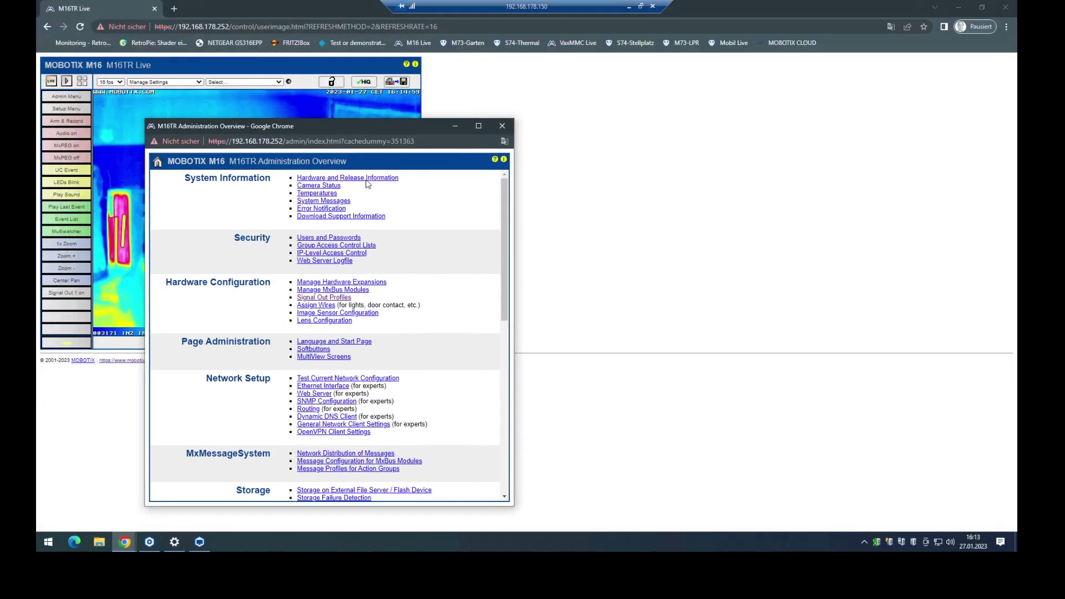
pyautogui.click(332, 299)
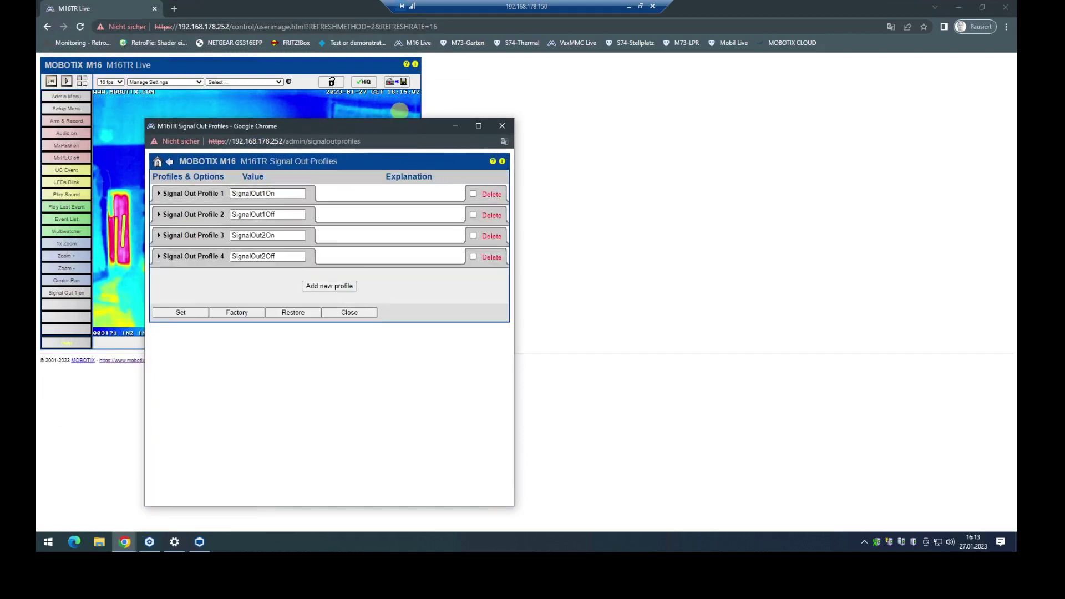
# - Review Signal Out Profiles 1 to 4 and store the profile settings
pyautogui.click(266, 192)
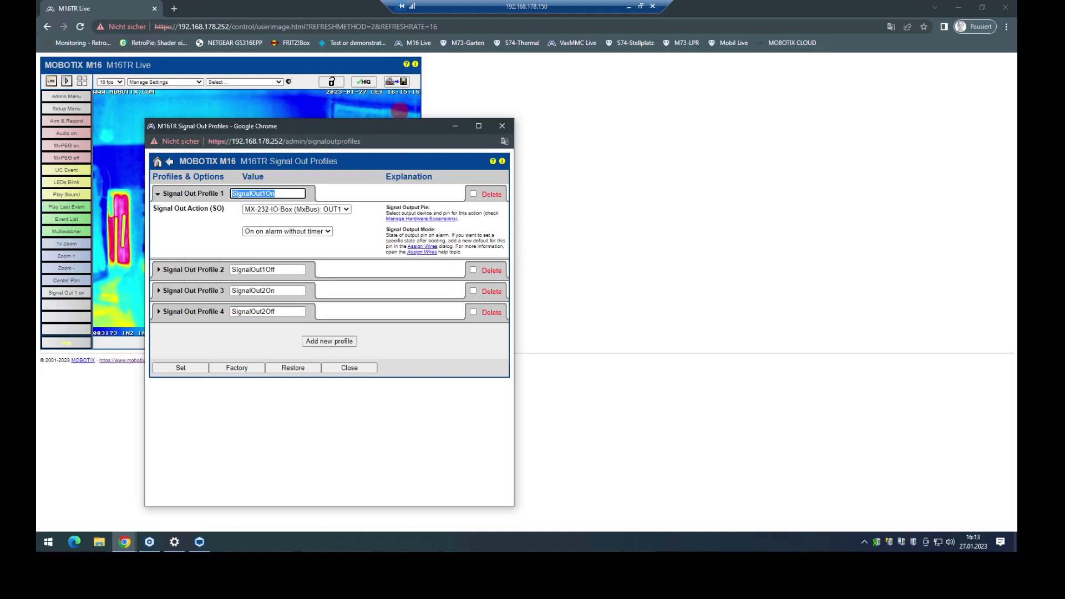
pyautogui.click(193, 270)
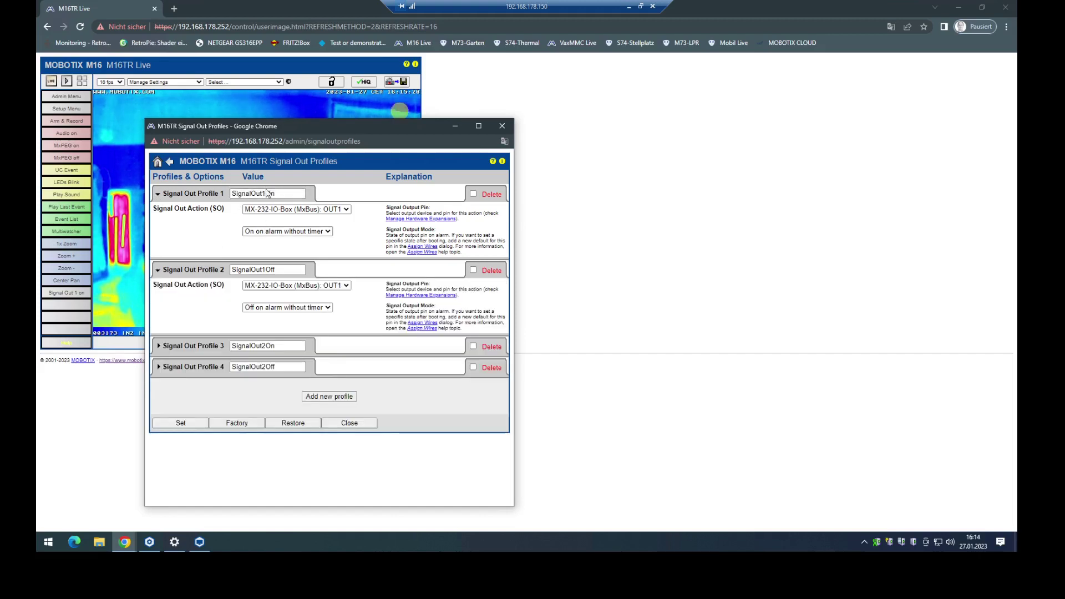
pyautogui.moveTo(241, 194); pyautogui.dragTo(275, 193)
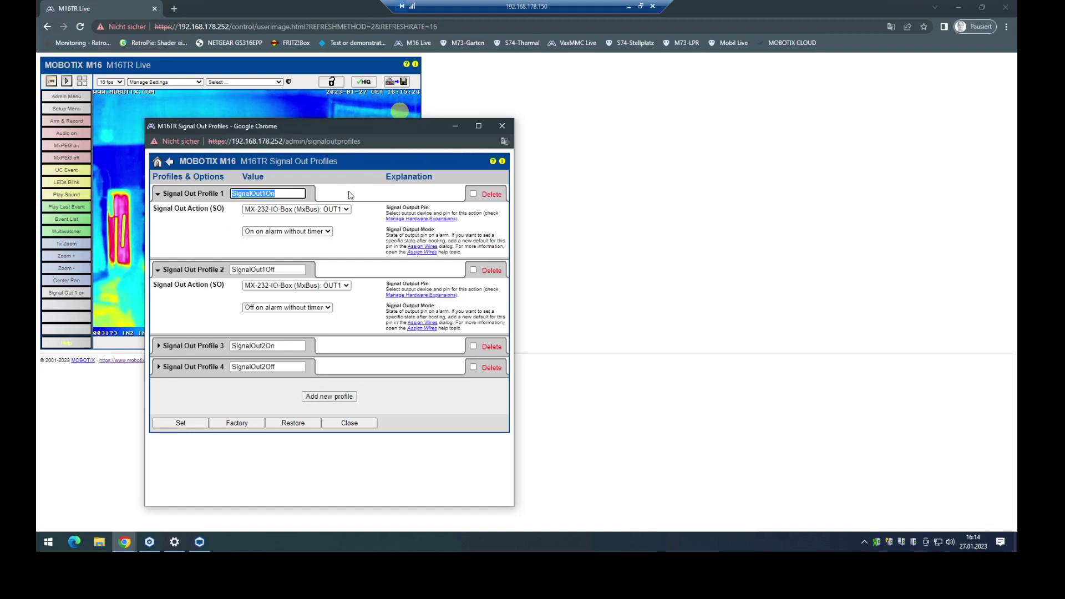
pyautogui.click(285, 269)
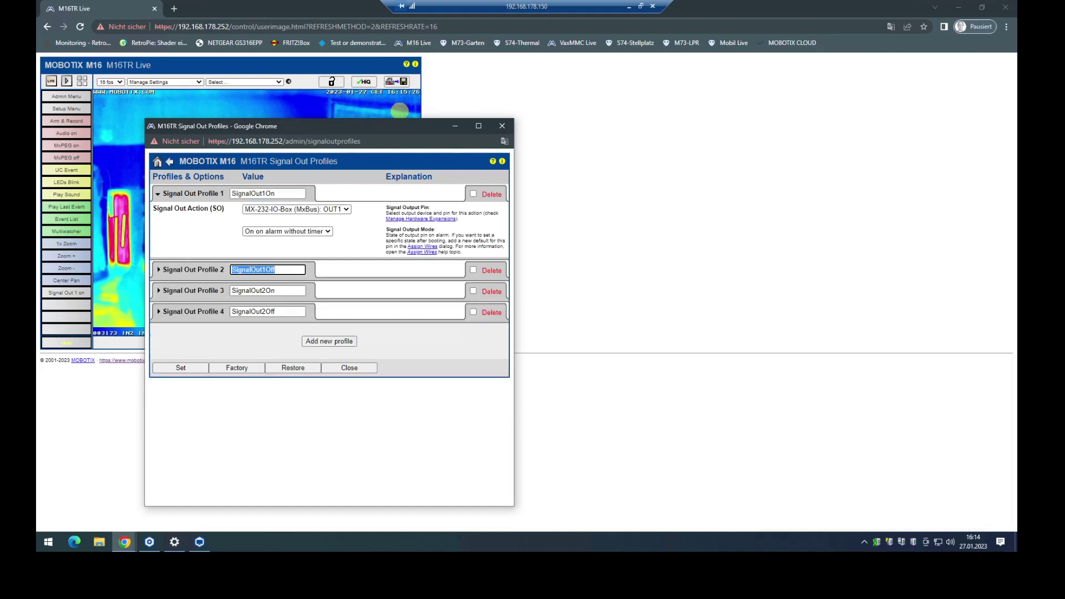
pyautogui.click(201, 273)
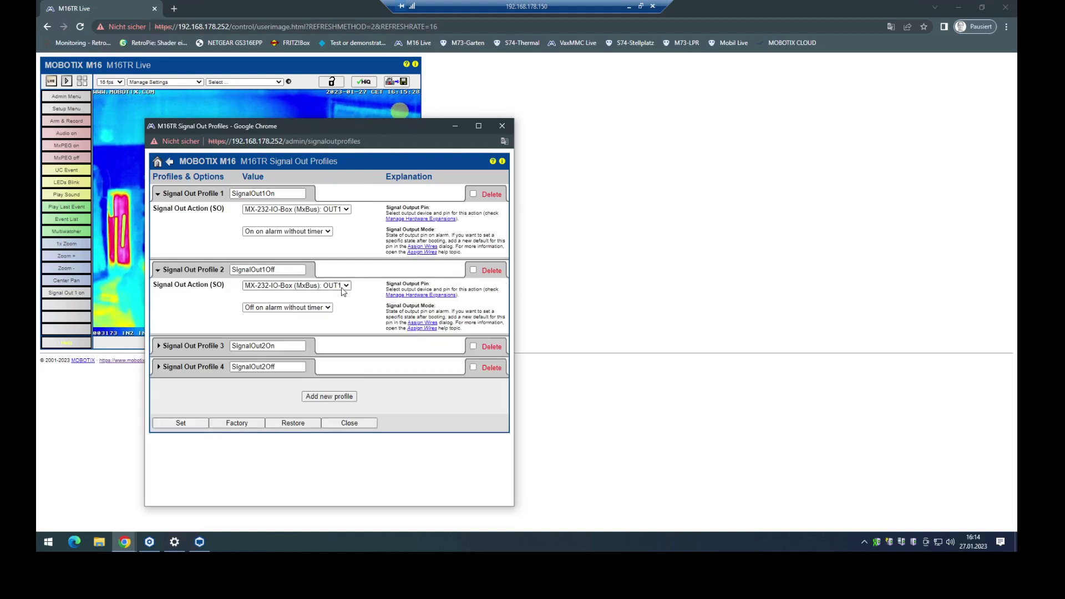
pyautogui.click(185, 349)
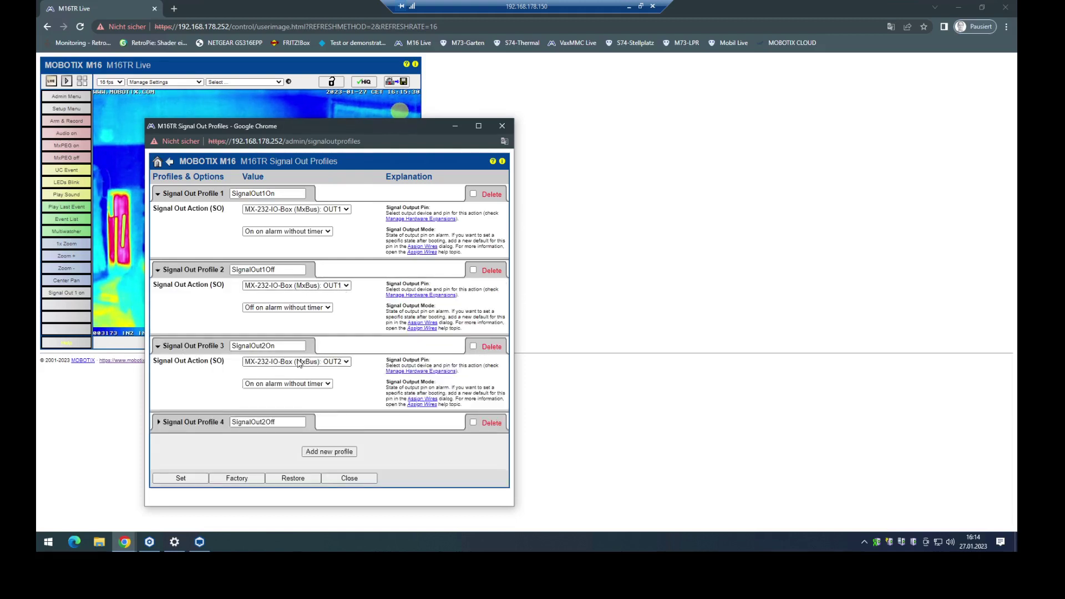
pyautogui.click(193, 421)
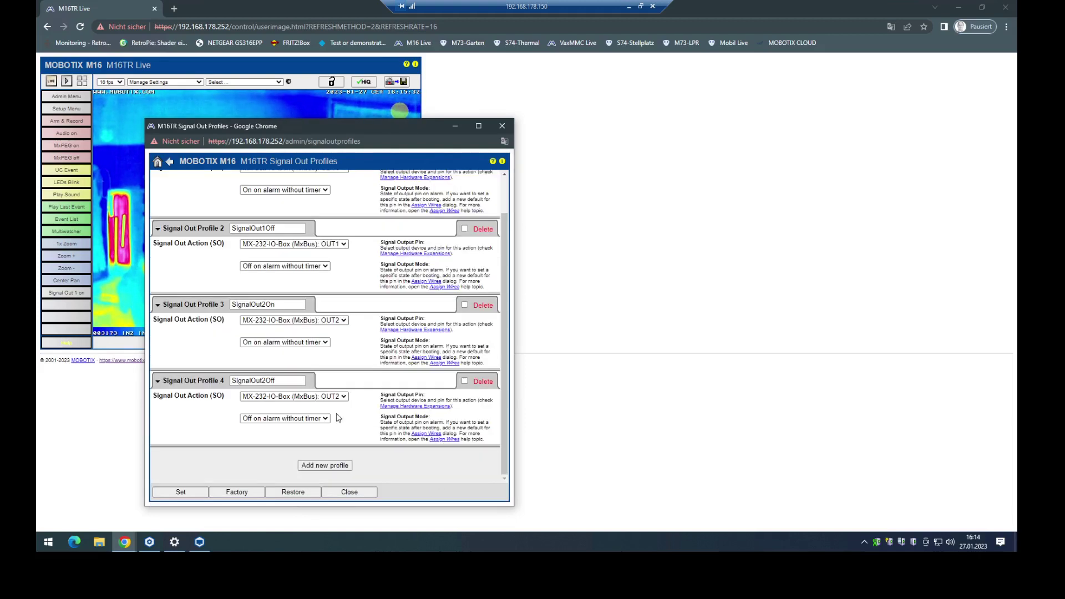
pyautogui.click(180, 492)
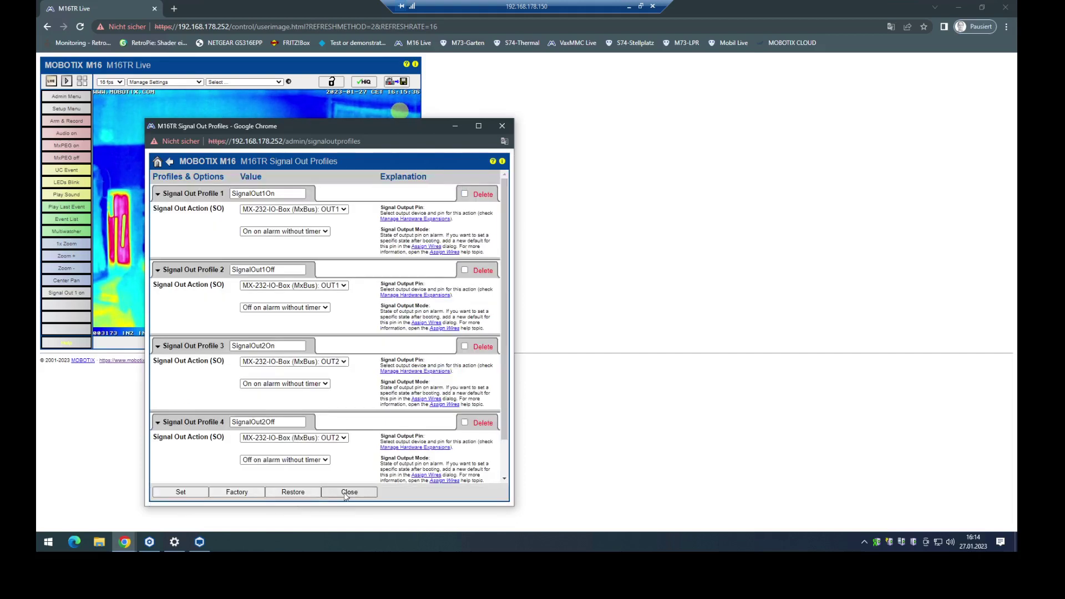
# - Confirm saving the M16 configuration permanently, then switch back to MOBOTIX HUB Management Client
pyautogui.click(361, 207)
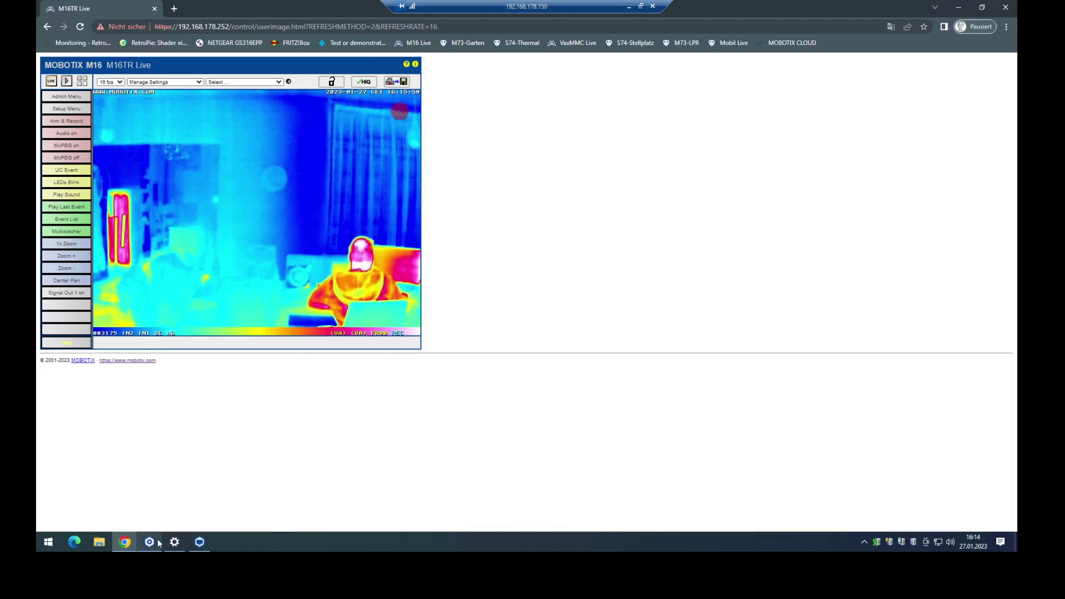
pyautogui.moveTo(156, 545)
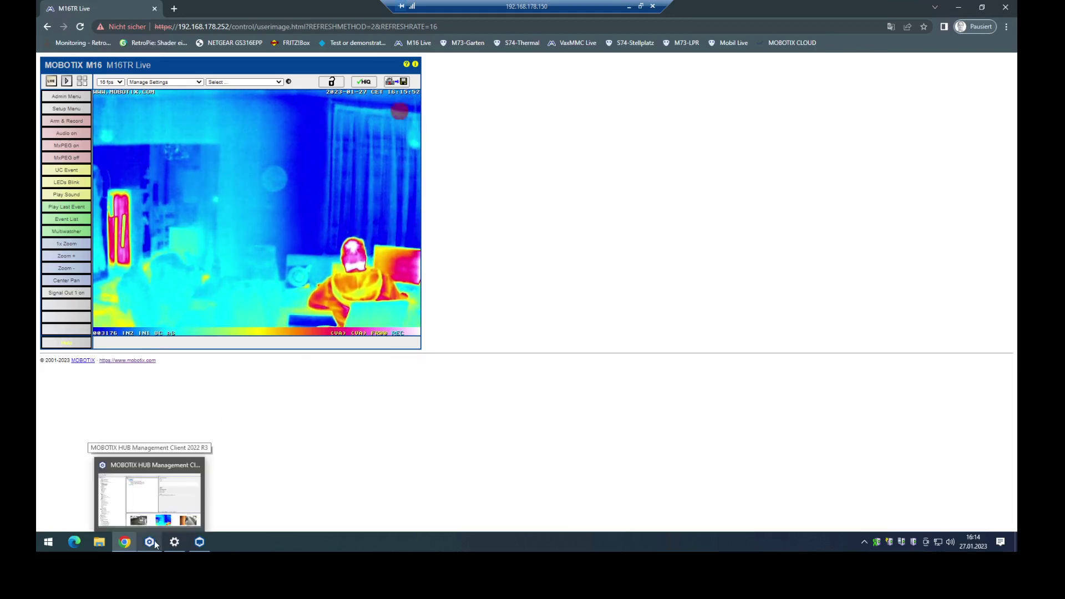
pyautogui.click(156, 545)
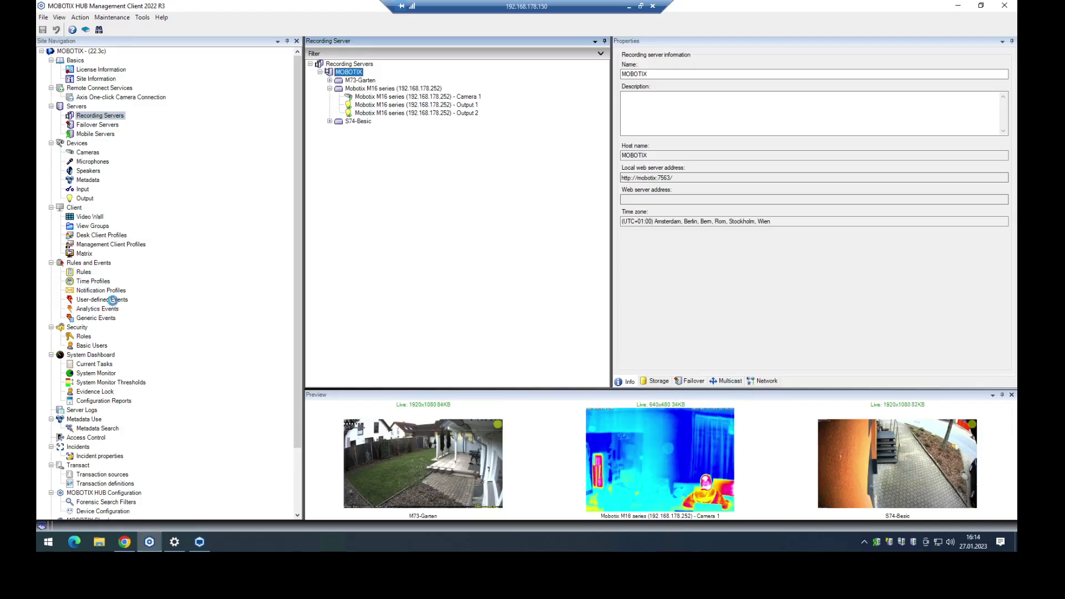
# - Create the user-defined event 'M16-Output', then show the Rules list
pyautogui.click(114, 301)
pyautogui.rightClick(357, 127)
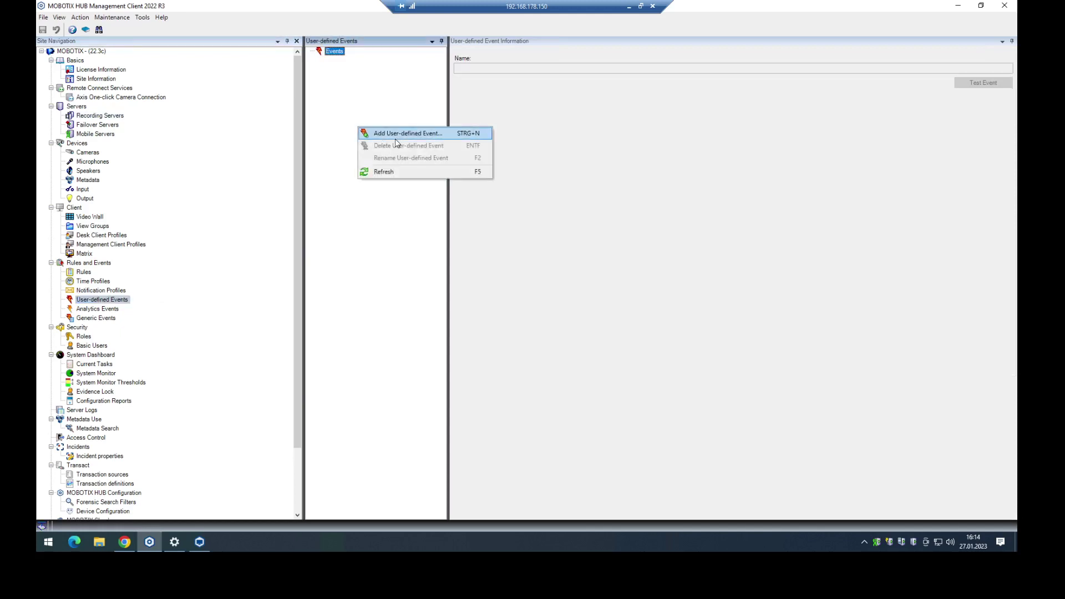
pyautogui.click(396, 138)
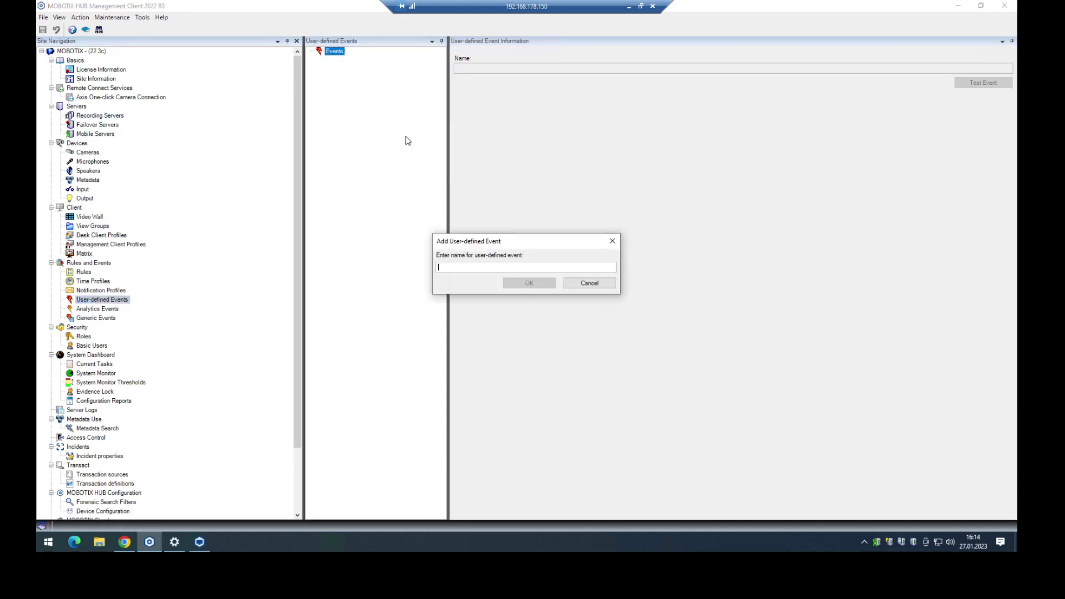
pyautogui.write('M16-Oupu')
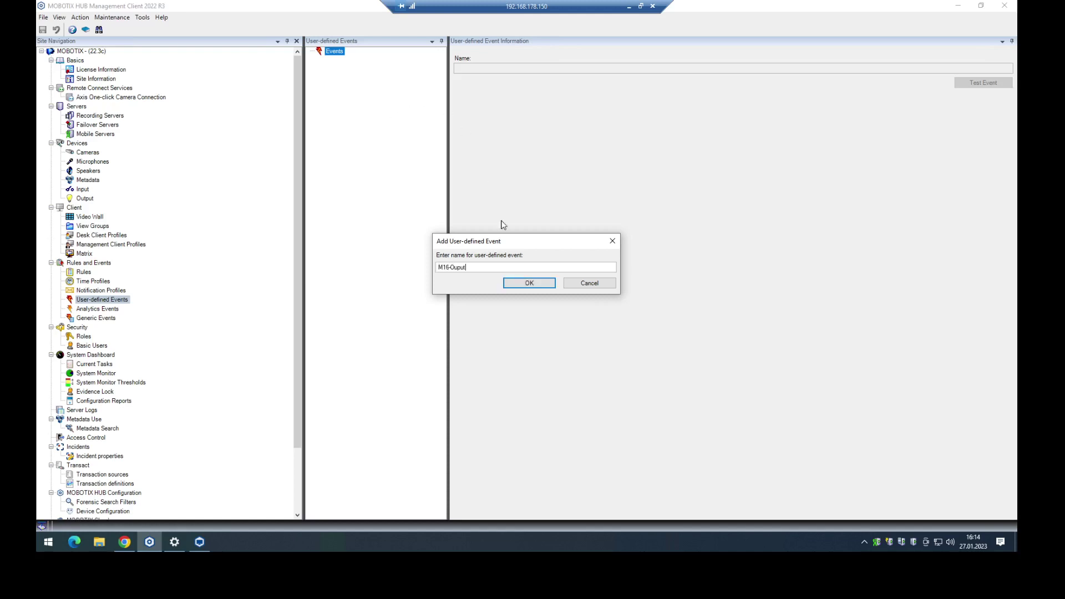
pyautogui.write('t')
pyautogui.click(529, 283)
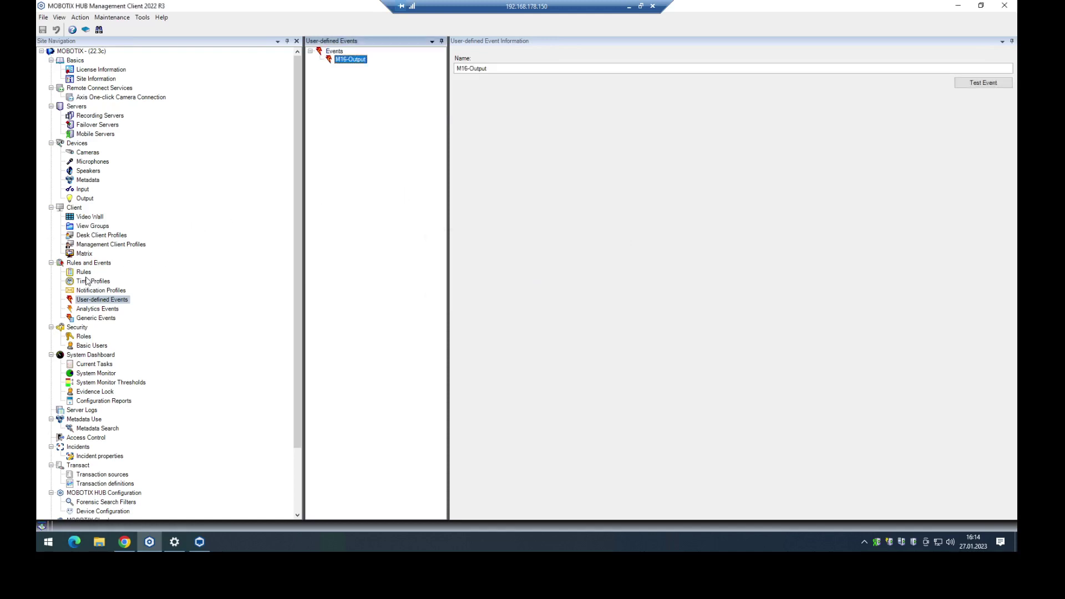
pyautogui.click(85, 273)
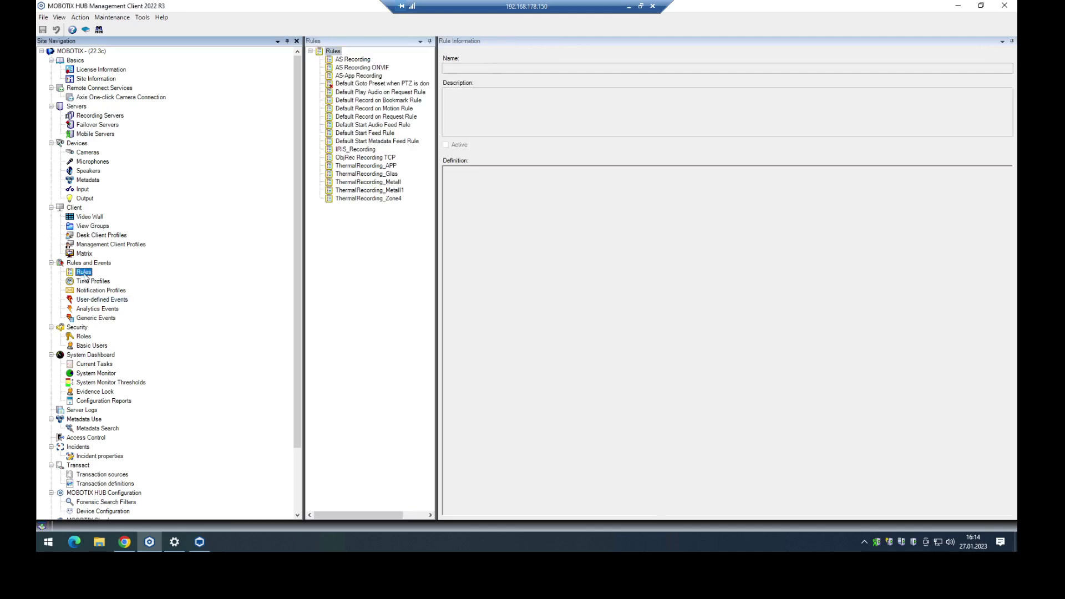
# - Add rule 'M16-Output-Test' triggered by External Events > User-defined Events > M16-Output
pyautogui.rightClick(339, 263)
pyautogui.click(364, 278)
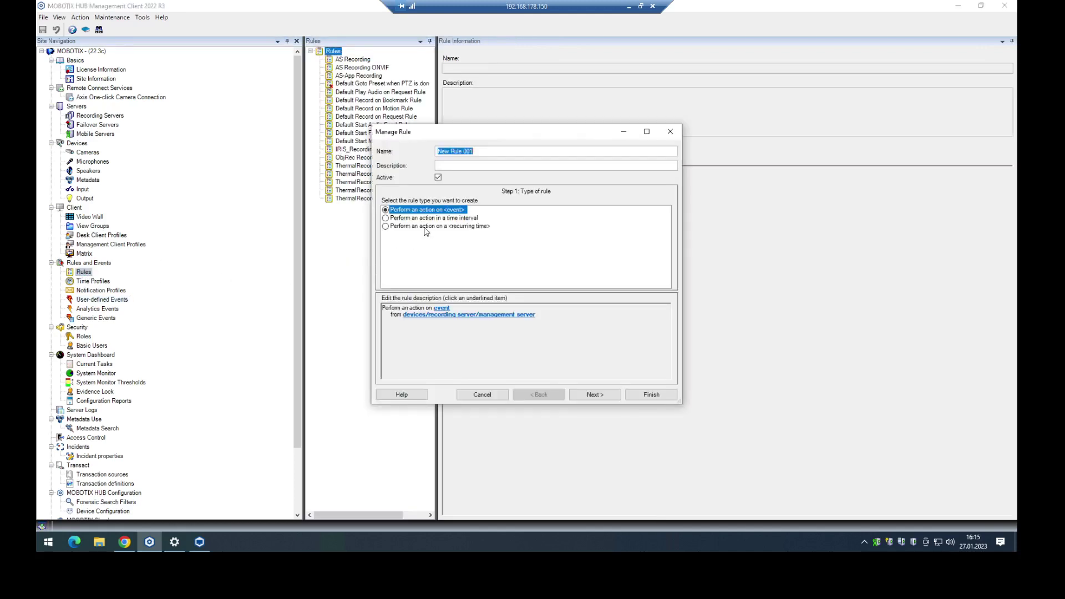
pyautogui.write('M16-Output-Test')
pyautogui.click(445, 309)
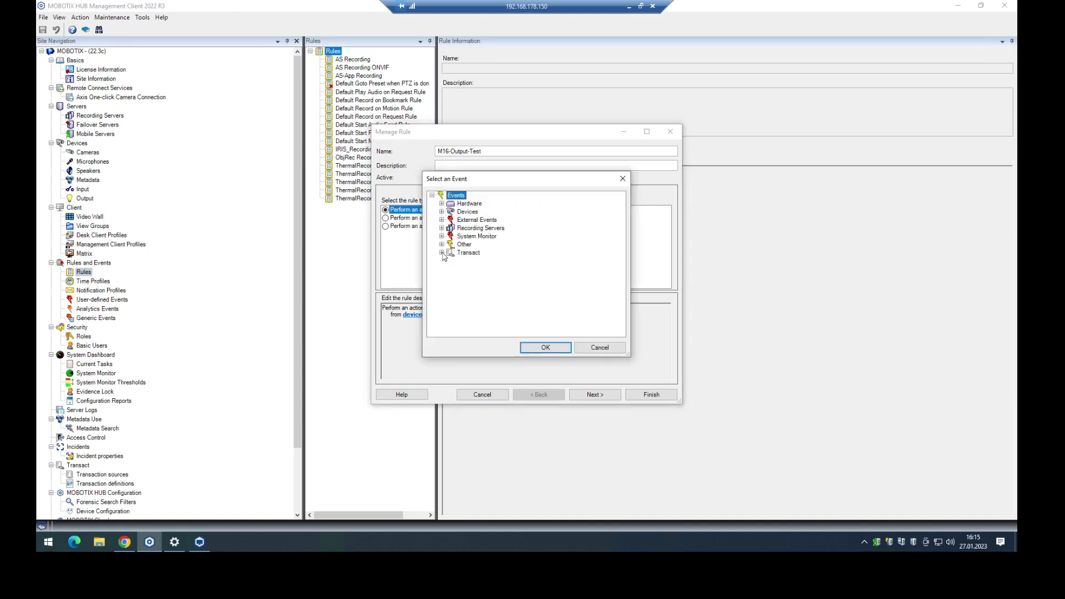
pyautogui.click(441, 219)
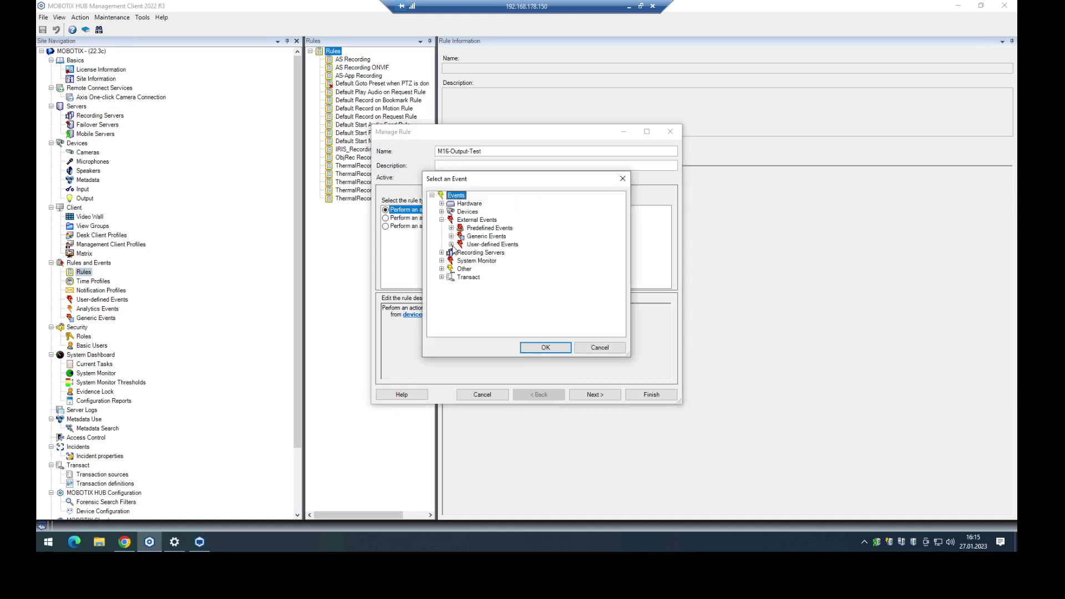
pyautogui.click(451, 245)
pyautogui.click(491, 253)
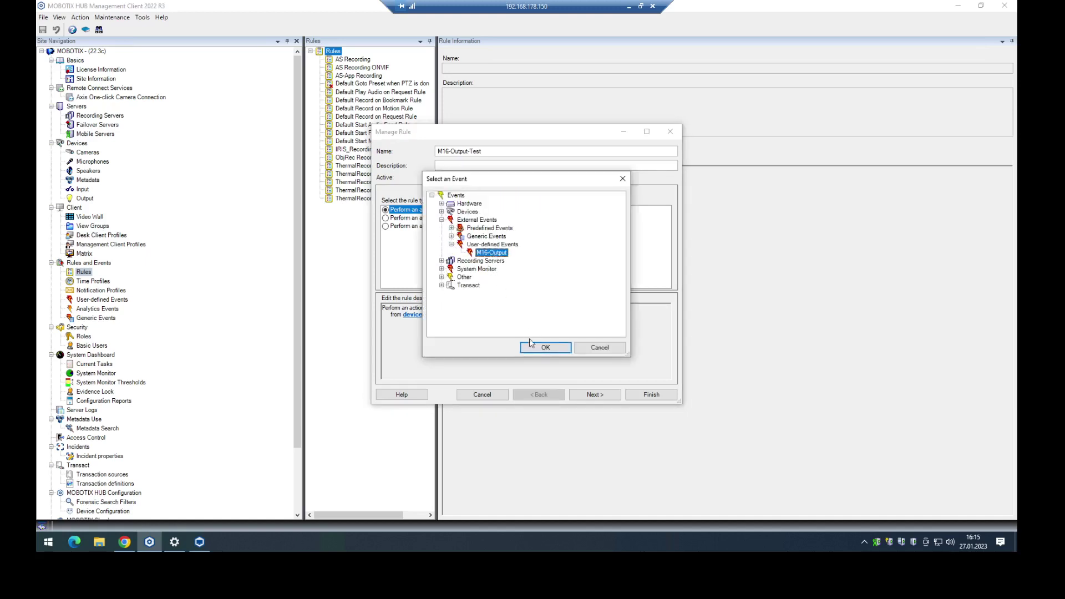
# - Confirm M16-Output as the trigger and advance past conditions to the rule's action step
pyautogui.click(545, 348)
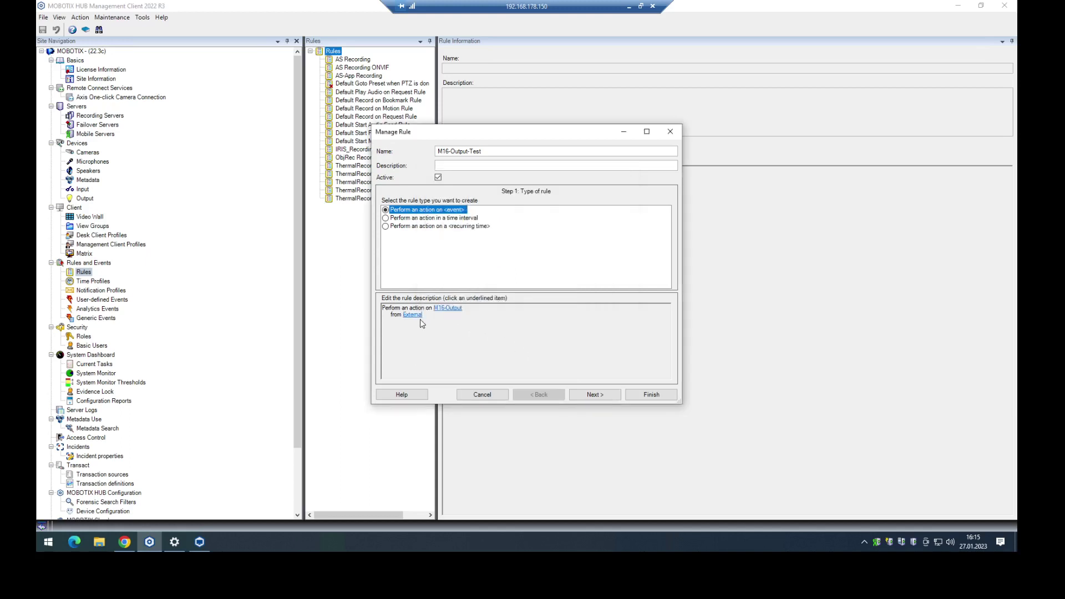
pyautogui.click(579, 390)
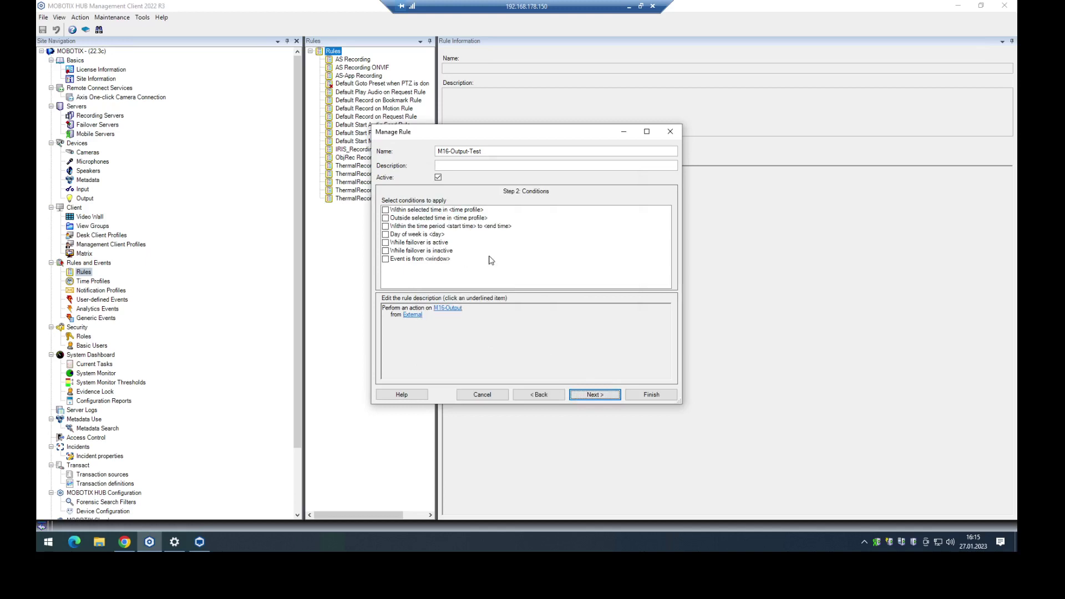
pyautogui.click(594, 394)
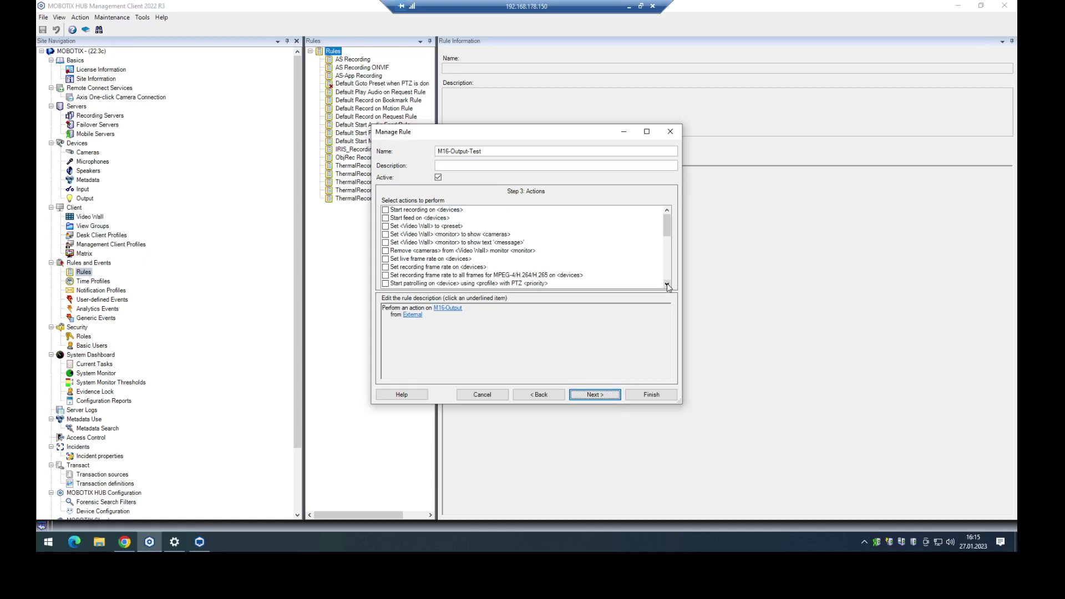
pyautogui.click(667, 285)
pyautogui.click(667, 284)
pyautogui.click(667, 284)
pyautogui.click(667, 285)
pyautogui.click(667, 285)
pyautogui.click(667, 285)
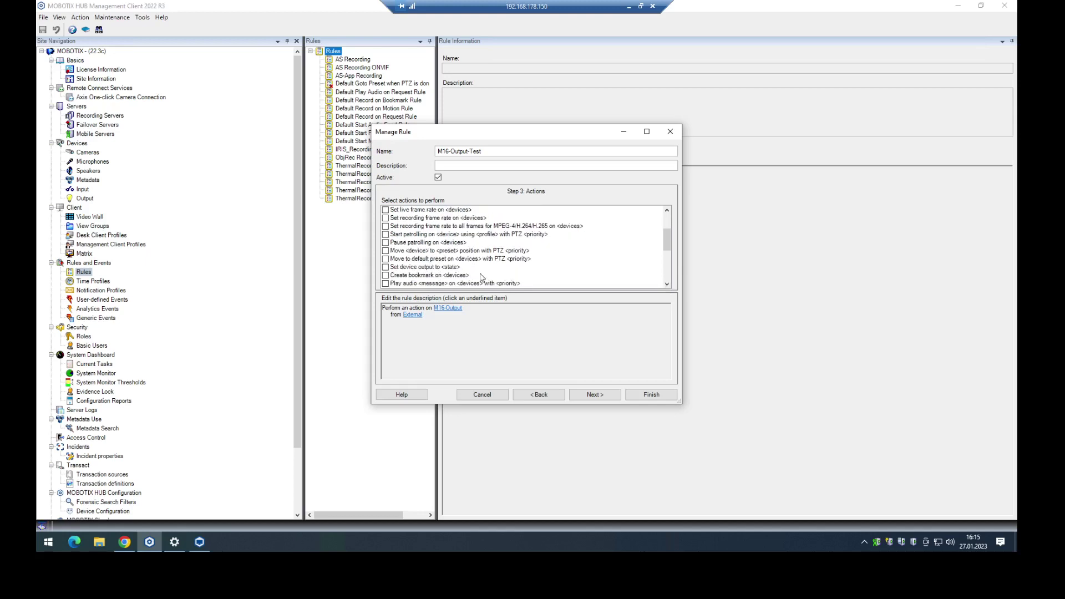
# - Add the action setting device output to Activated and choose to select its devices manually
pyautogui.click(385, 267)
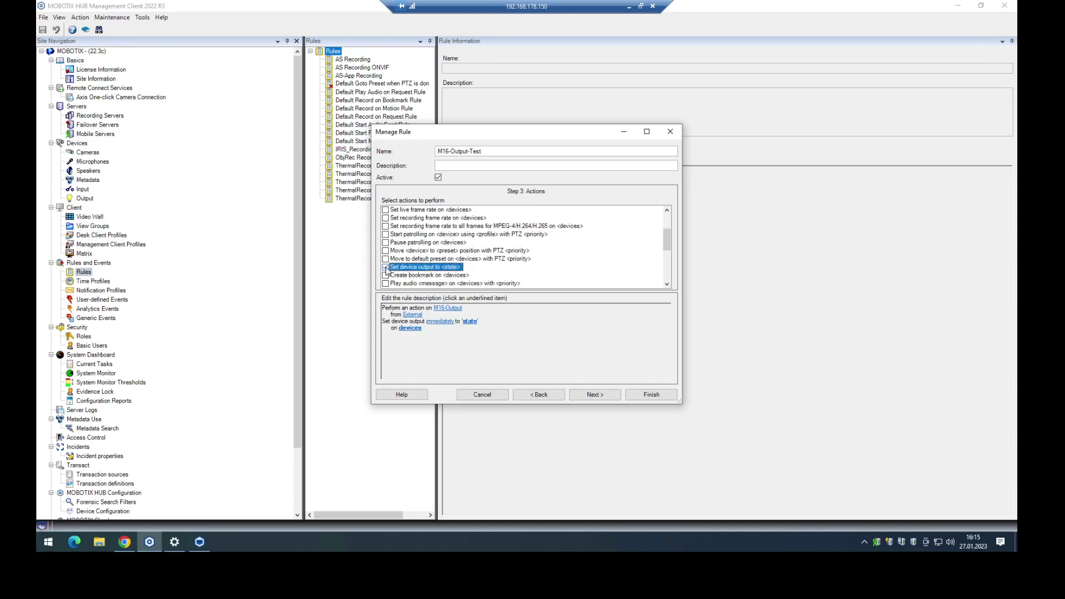
pyautogui.click(470, 322)
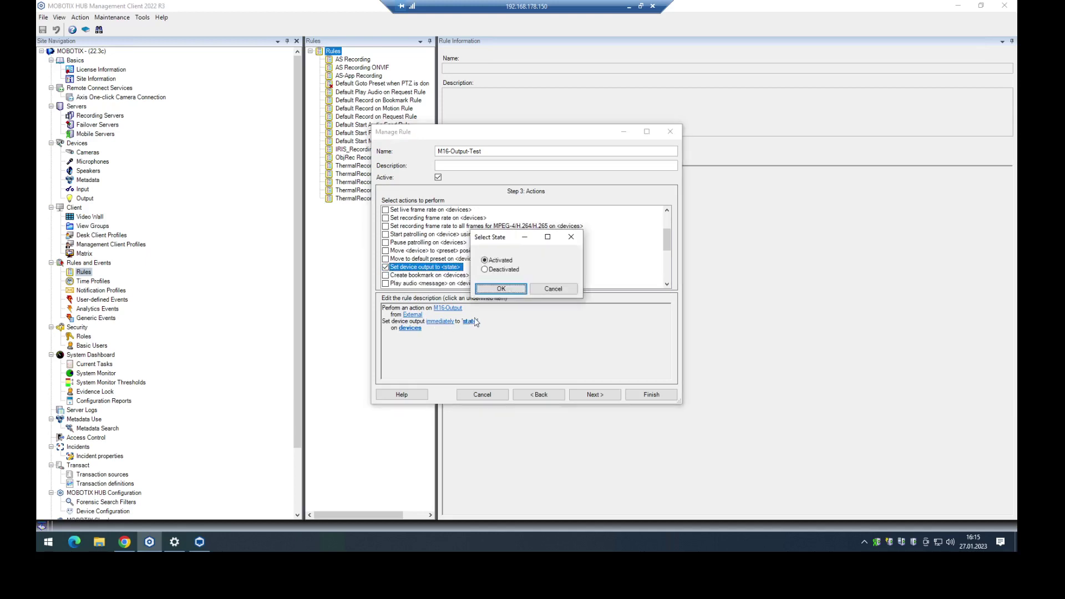
pyautogui.click(501, 288)
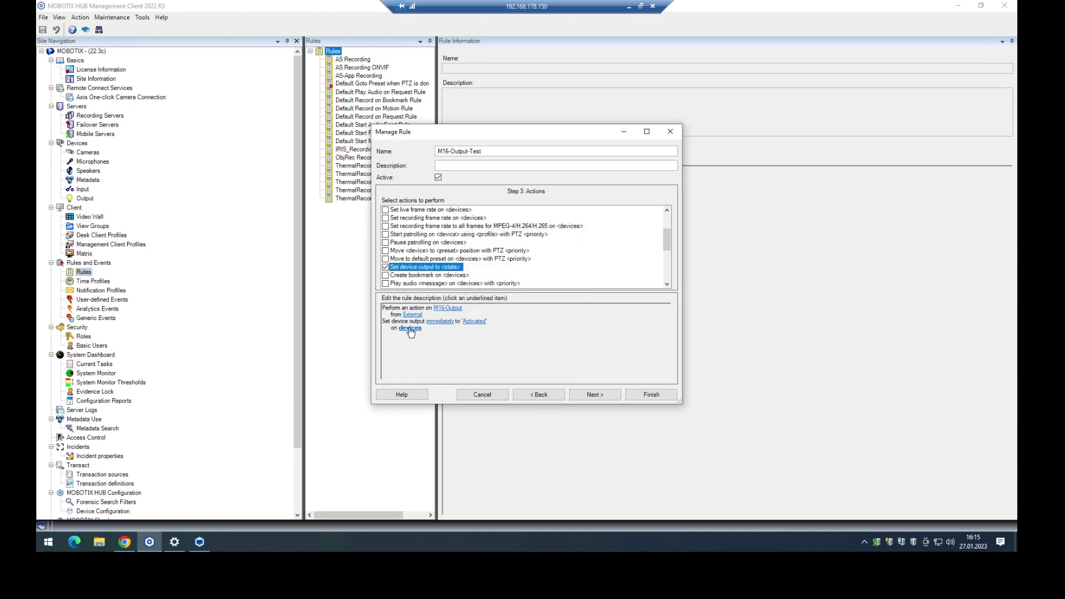
pyautogui.click(410, 328)
pyautogui.click(490, 268)
# - Select the Mobotix M16 Output 1 from the IoT group as the action's target device
pyautogui.click(514, 293)
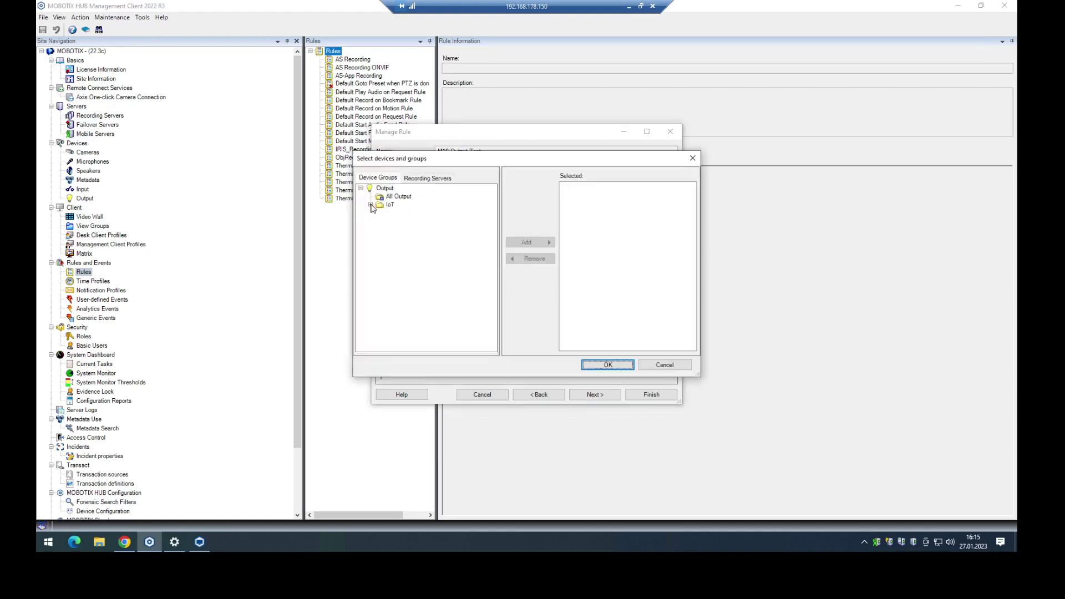
pyautogui.click(370, 205)
pyautogui.click(413, 213)
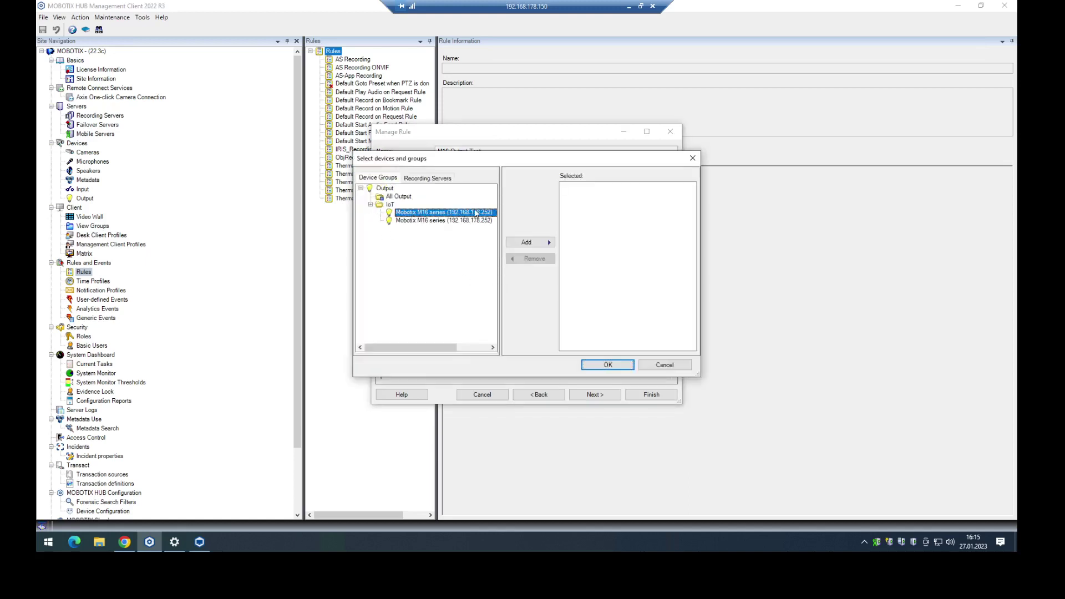
pyautogui.click(530, 242)
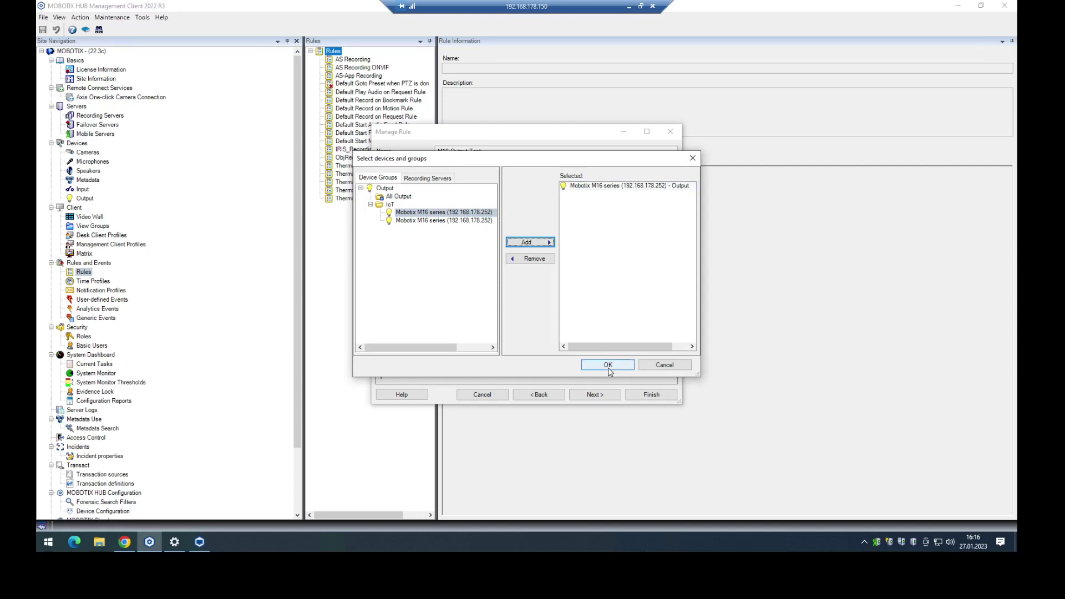
pyautogui.click(608, 365)
pyautogui.click(595, 395)
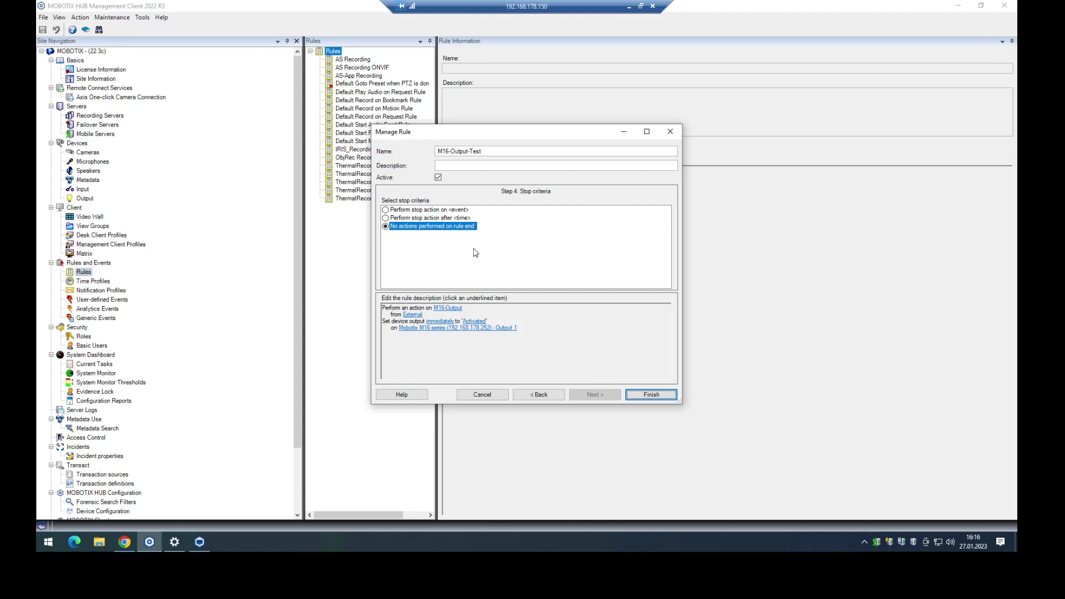
# - Make the rule's action stop after 1 second
pyautogui.click(418, 218)
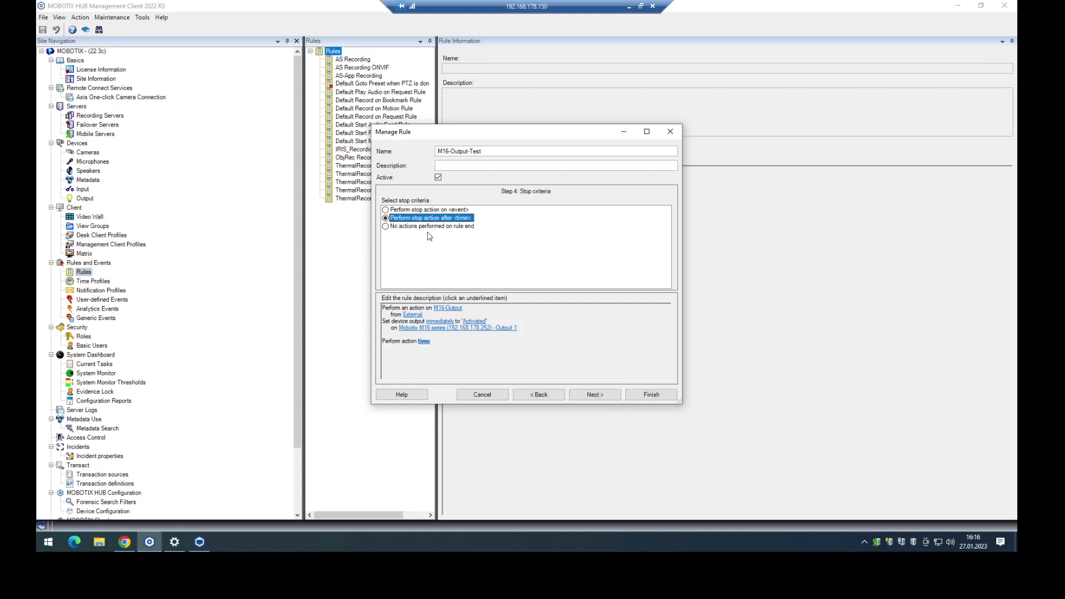
pyautogui.click(424, 341)
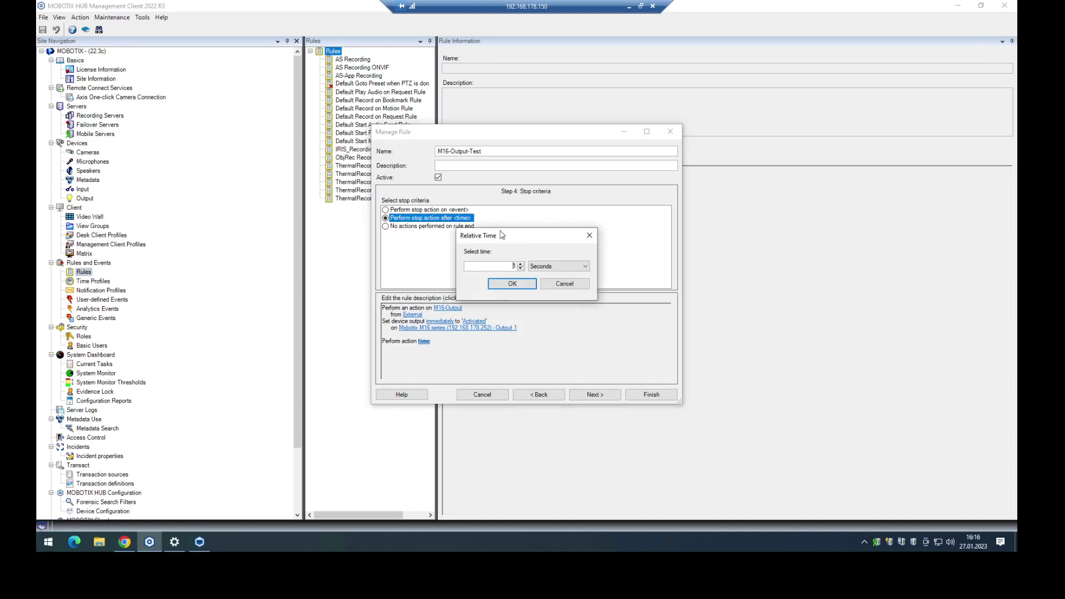
pyautogui.click(509, 286)
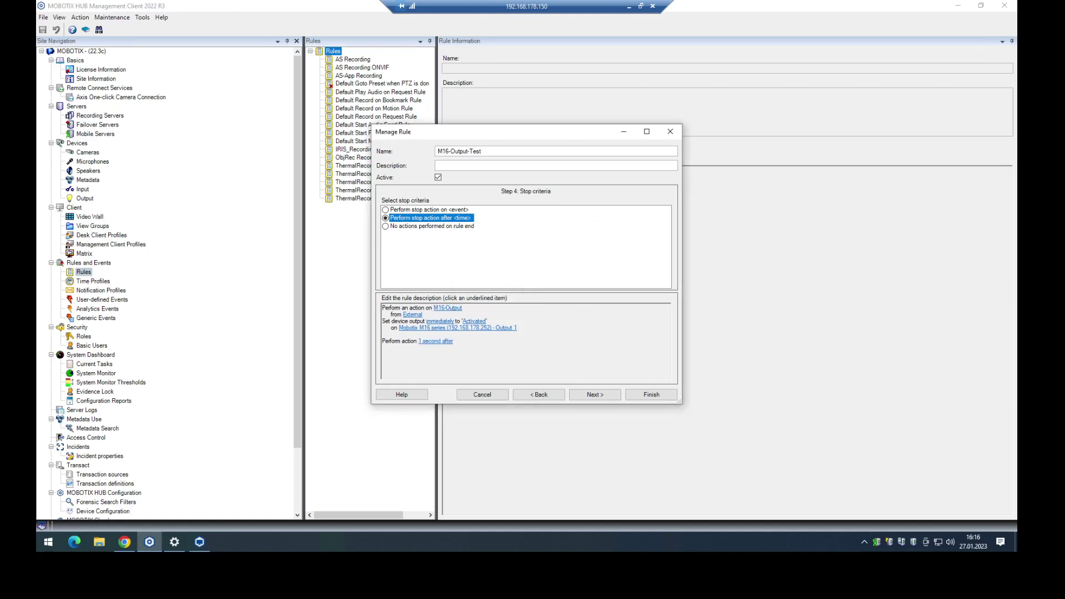
pyautogui.click(592, 394)
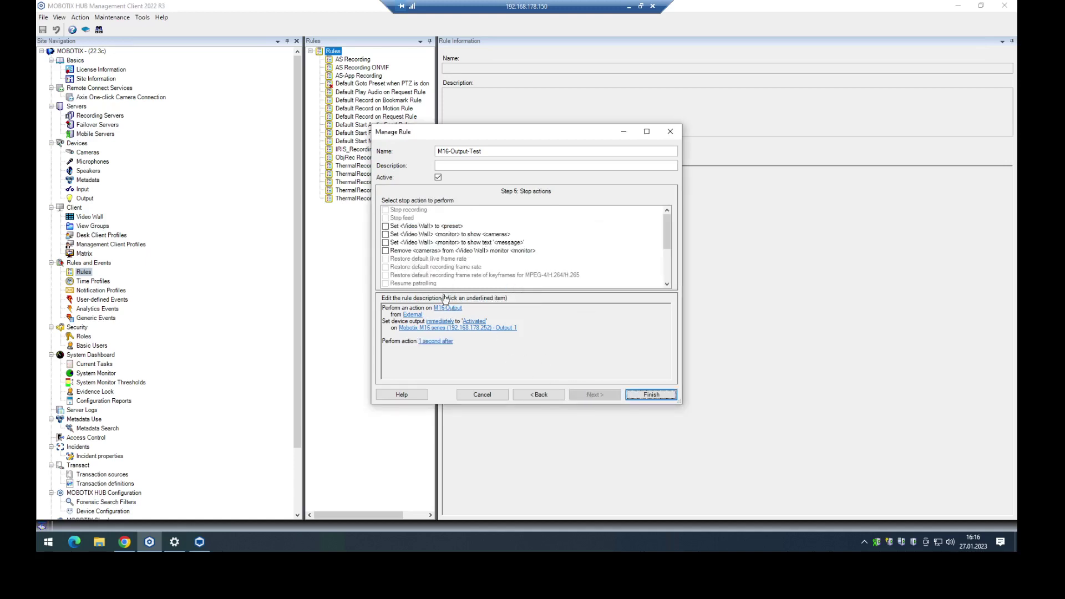
# - Add a stop action deactivating the device output after a 3-second delay and save the rule
pyautogui.moveTo(669, 247); pyautogui.dragTo(669, 285)
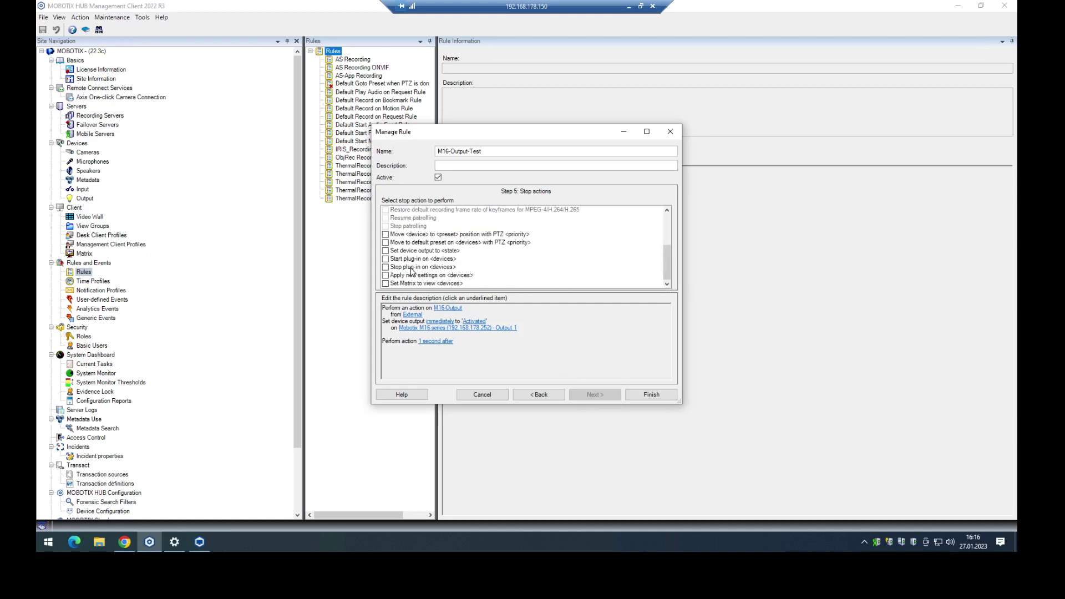
pyautogui.click(385, 251)
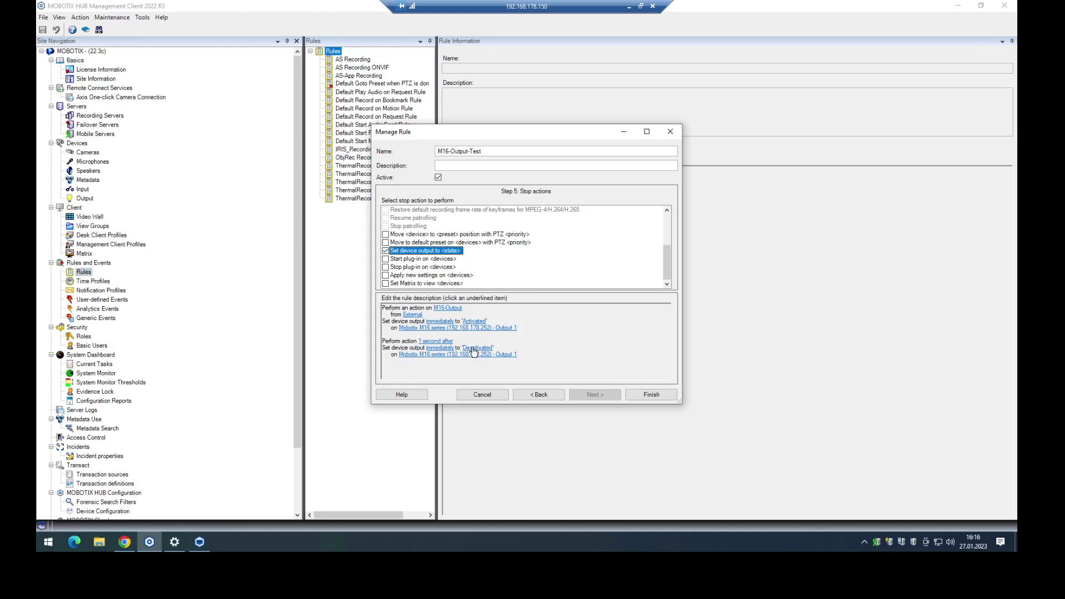
pyautogui.click(429, 342)
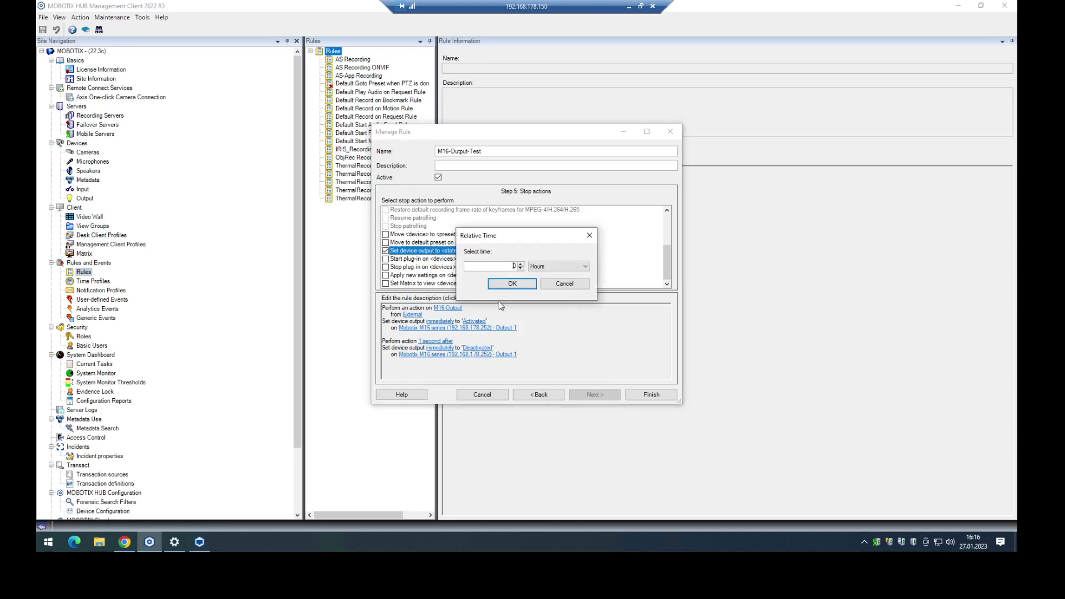
pyautogui.click(557, 266)
pyautogui.click(546, 282)
pyautogui.click(512, 283)
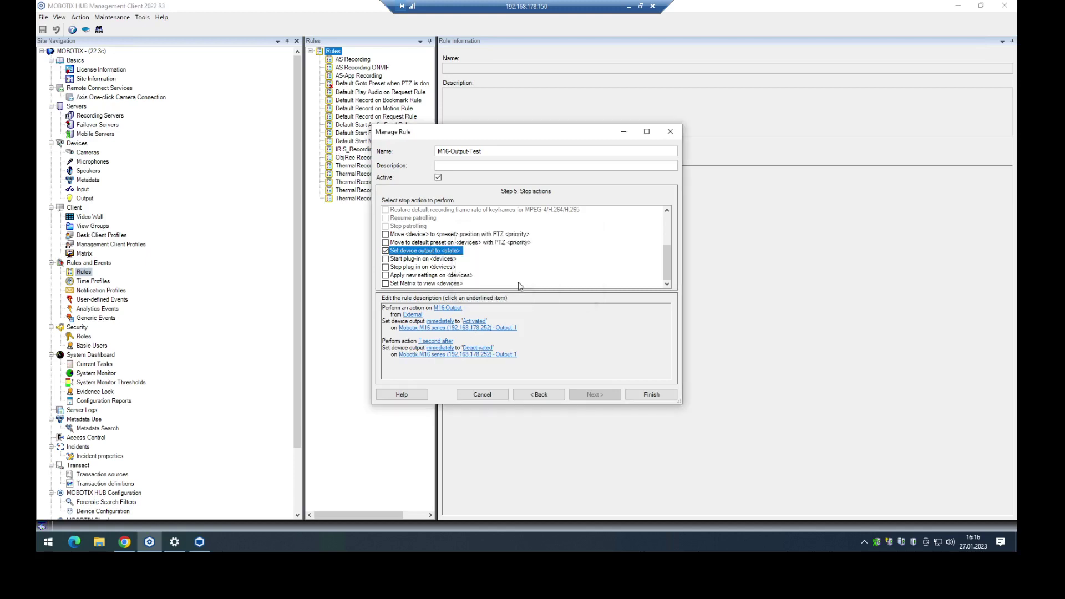
pyautogui.click(647, 395)
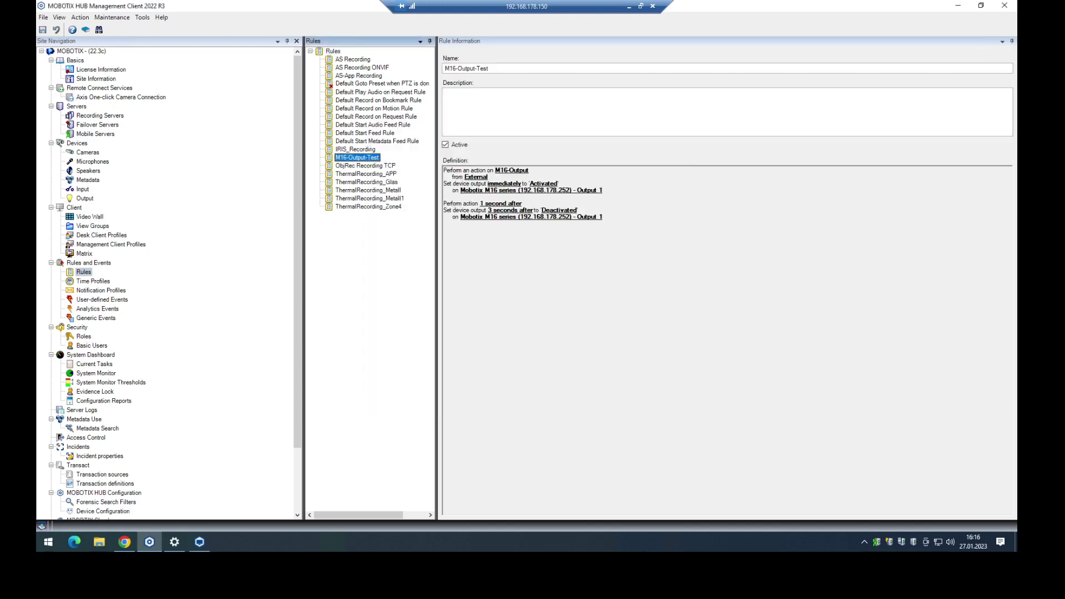
# - Minimize the open windows and launch HUB Desk Client, connecting with the current Windows login
pyautogui.click(957, 6)
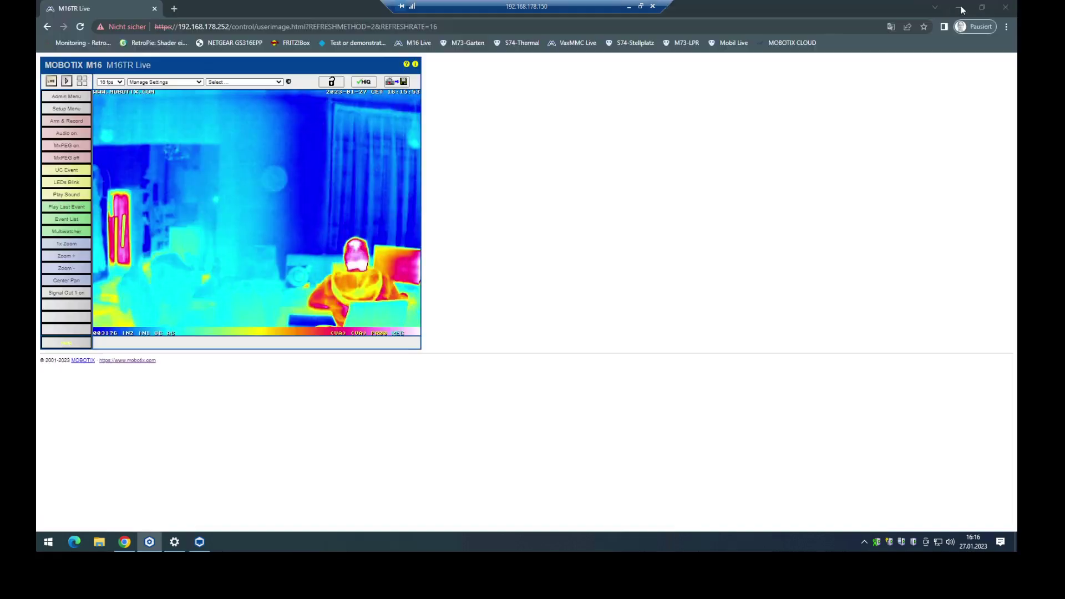
pyautogui.click(955, 8)
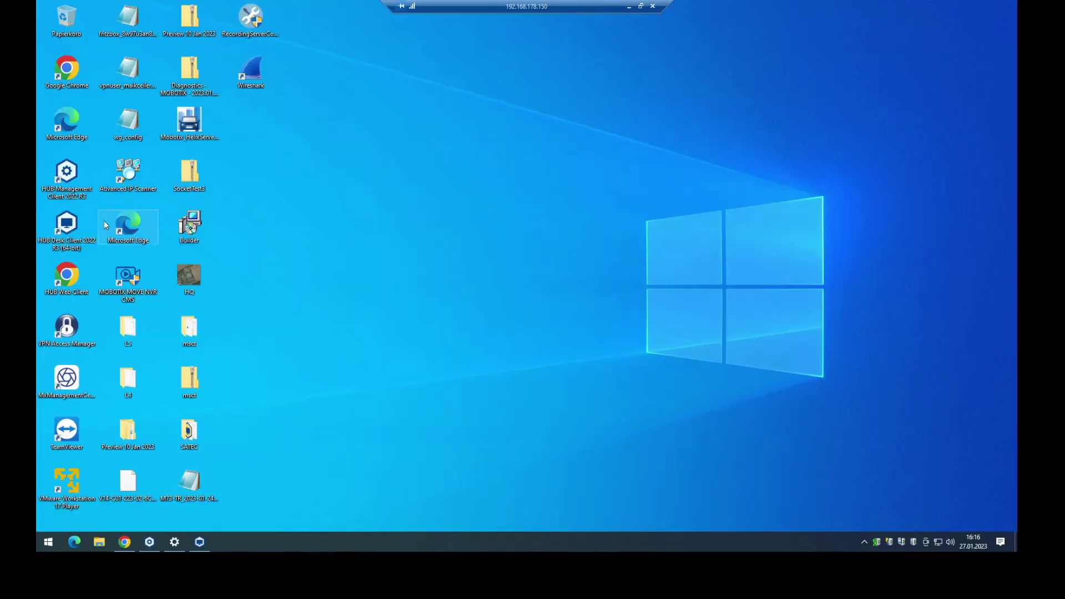
pyautogui.doubleClick(66, 224)
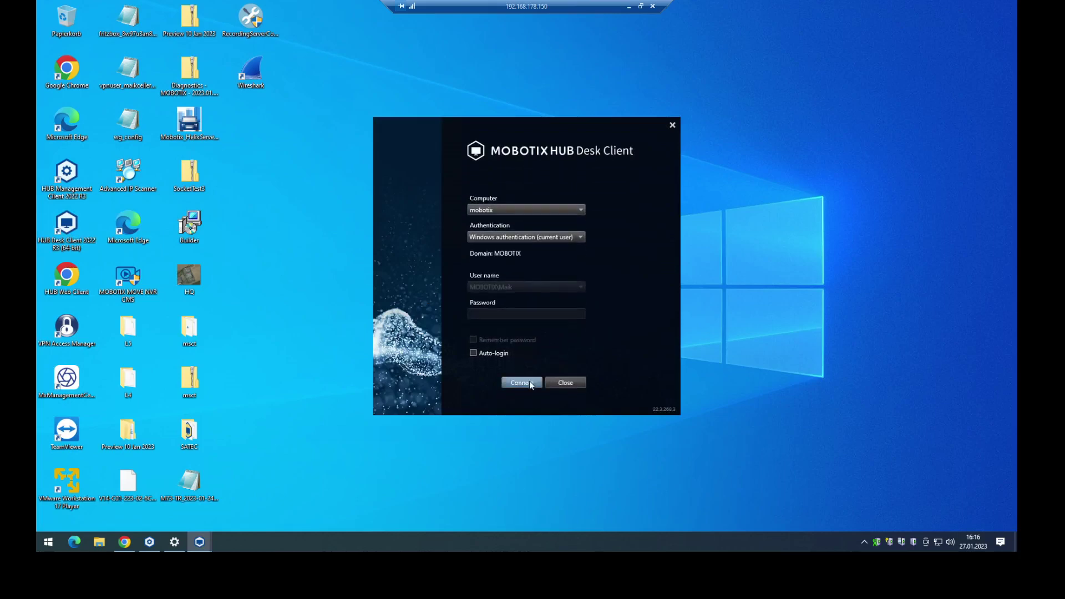
pyautogui.click(529, 381)
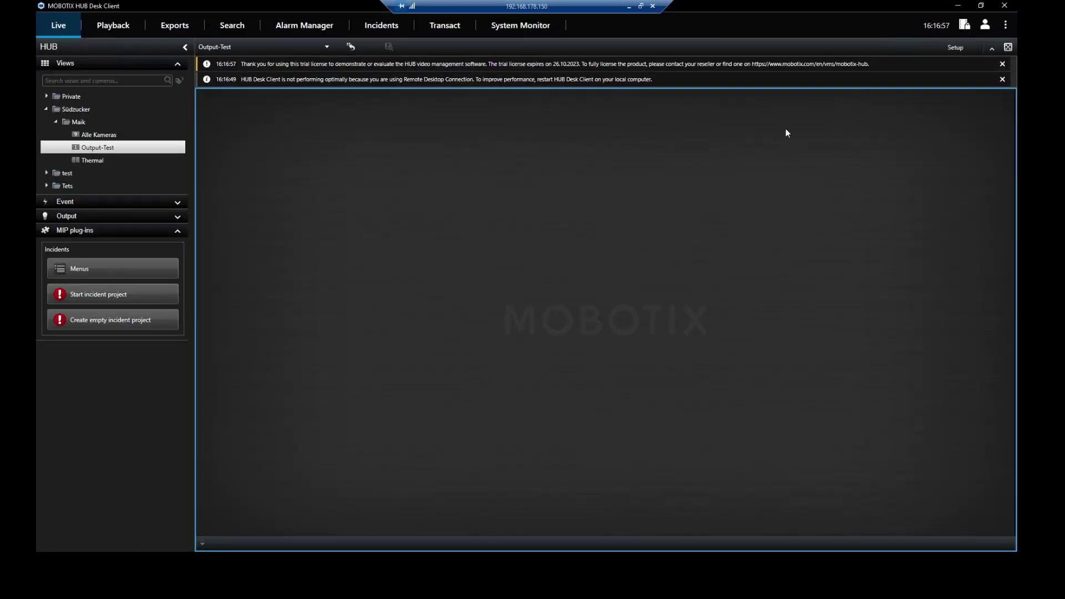
# - In setup mode, place the Mobotix M16 camera from the IoT folder into the empty view
pyautogui.click(954, 48)
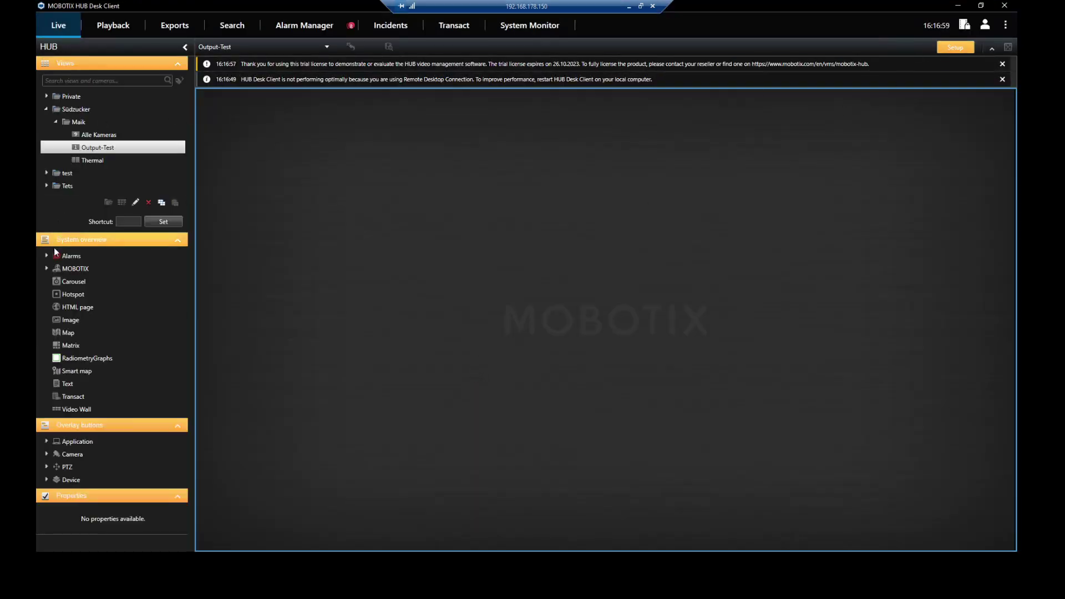
pyautogui.click(46, 268)
pyautogui.click(56, 294)
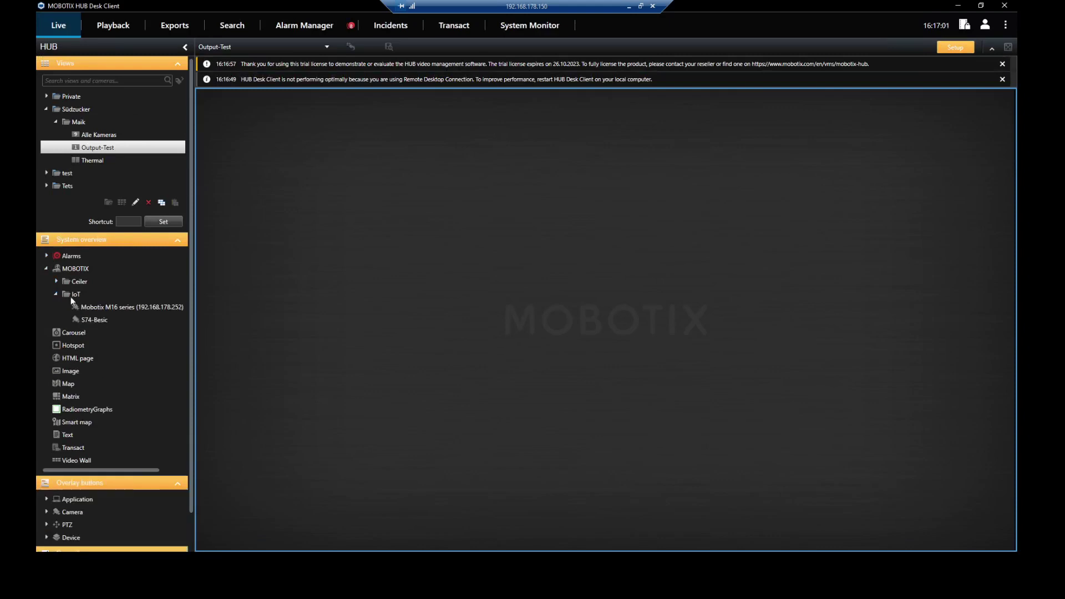
pyautogui.moveTo(95, 308); pyautogui.dragTo(338, 268)
# - Add a MOBOTIX Event M16-Output overlay button at the camera view's lower left and exit setup
pyautogui.scroll(-3, 105, 373)
pyautogui.moveTo(298, 454)
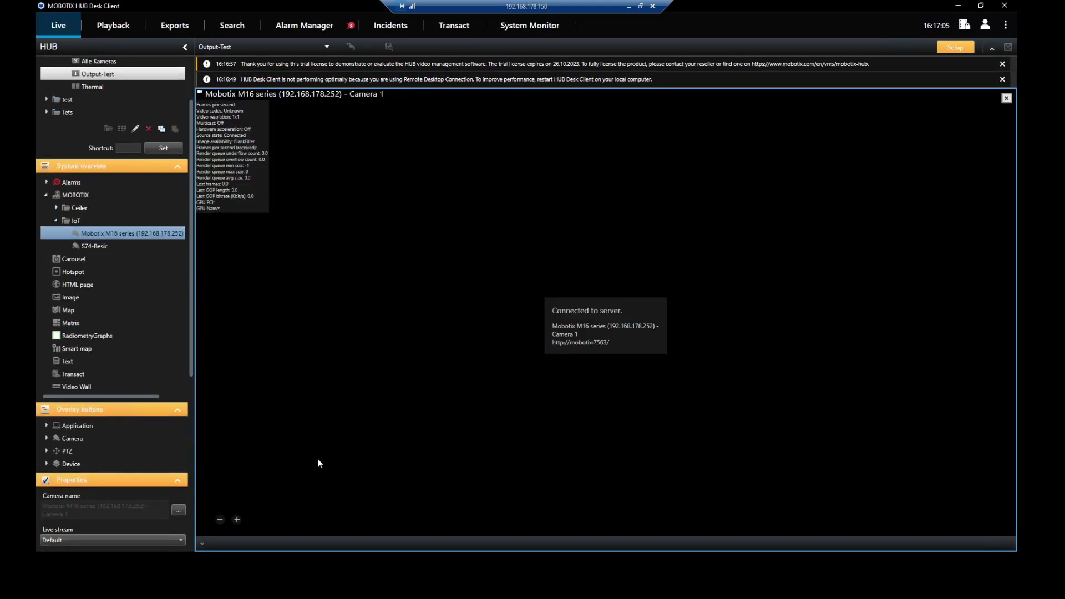
pyautogui.scroll(-1, 79, 437)
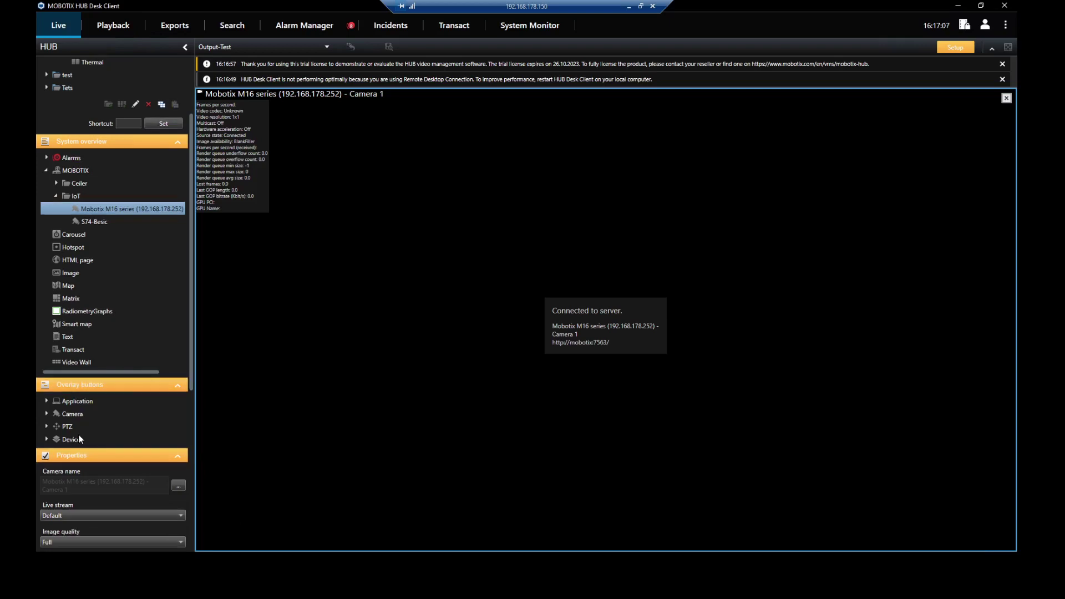
pyautogui.click(46, 439)
pyautogui.click(55, 451)
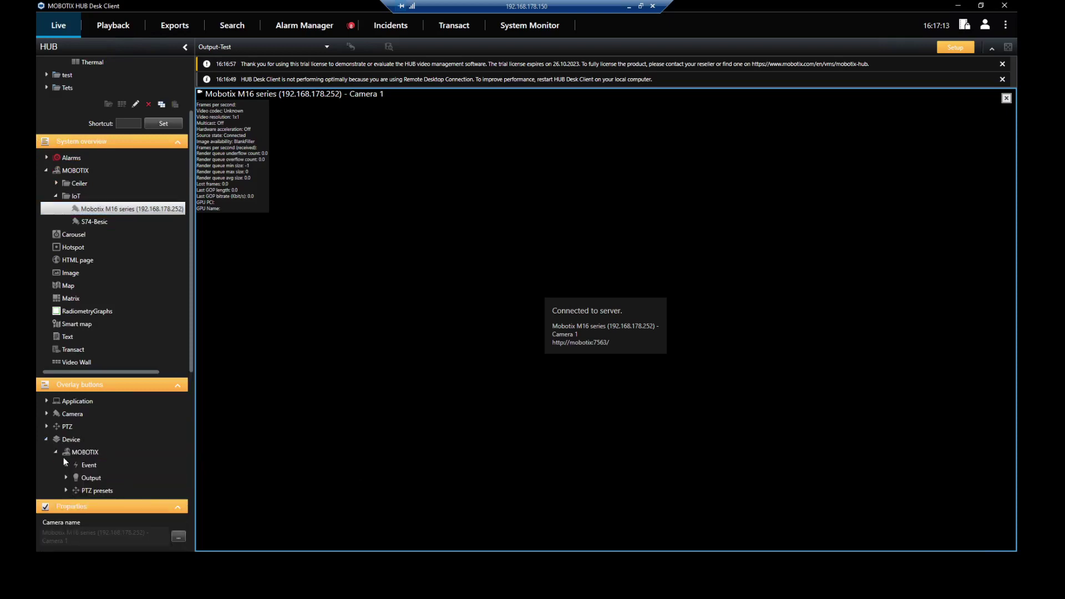
pyautogui.click(66, 464)
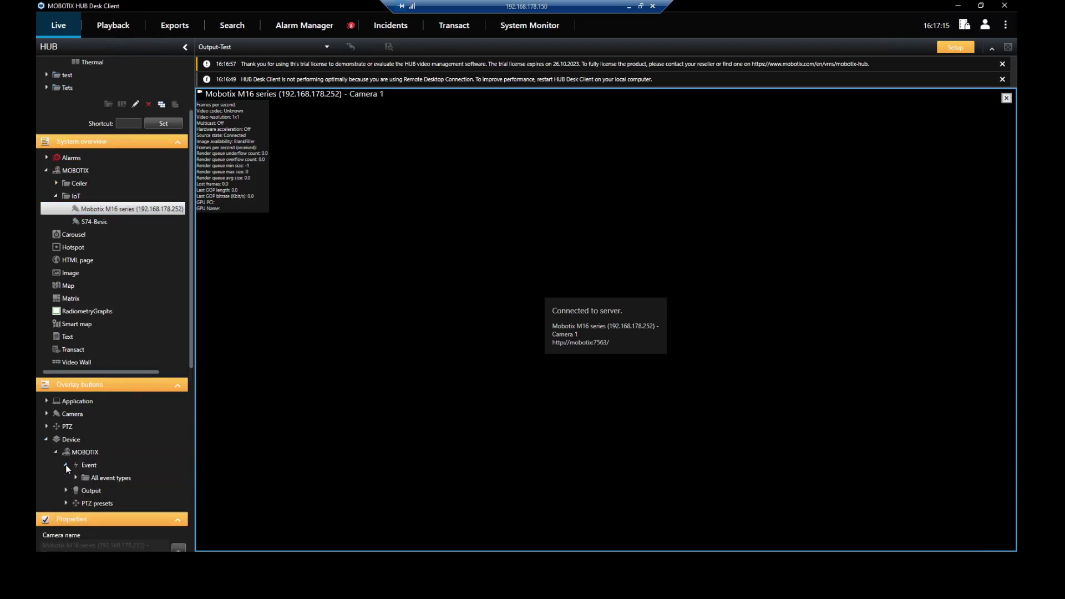
pyautogui.scroll(-2, 76, 461)
pyautogui.click(75, 428)
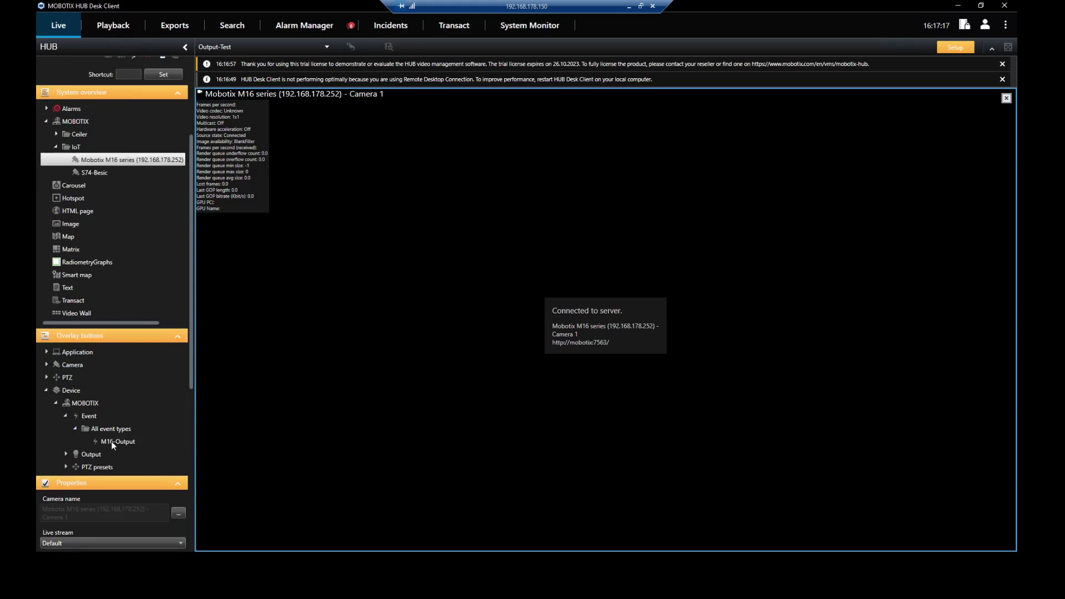
pyautogui.moveTo(112, 444); pyautogui.dragTo(260, 490)
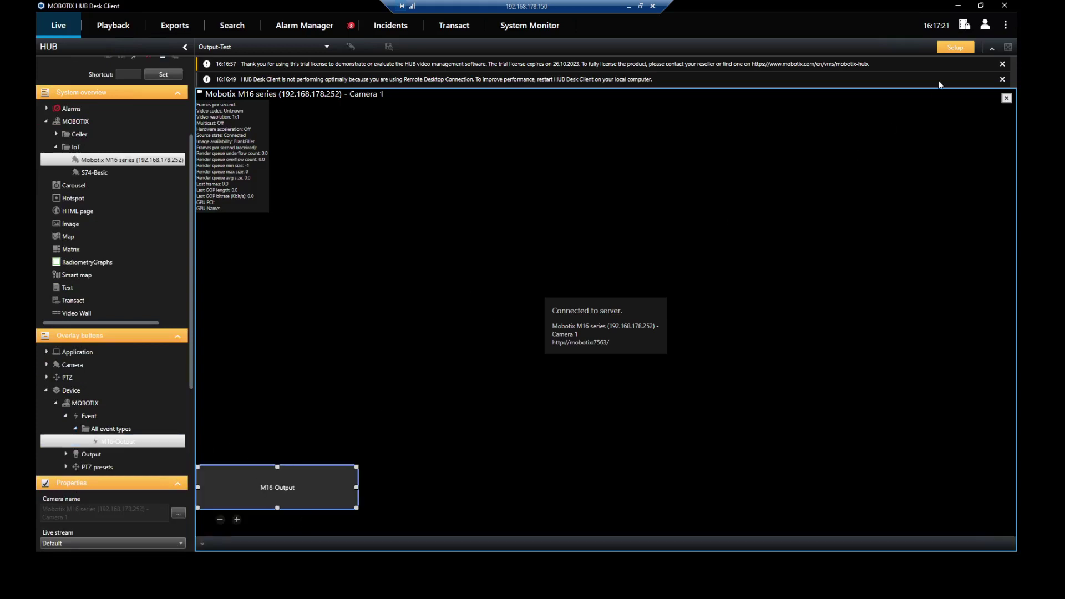
pyautogui.click(954, 48)
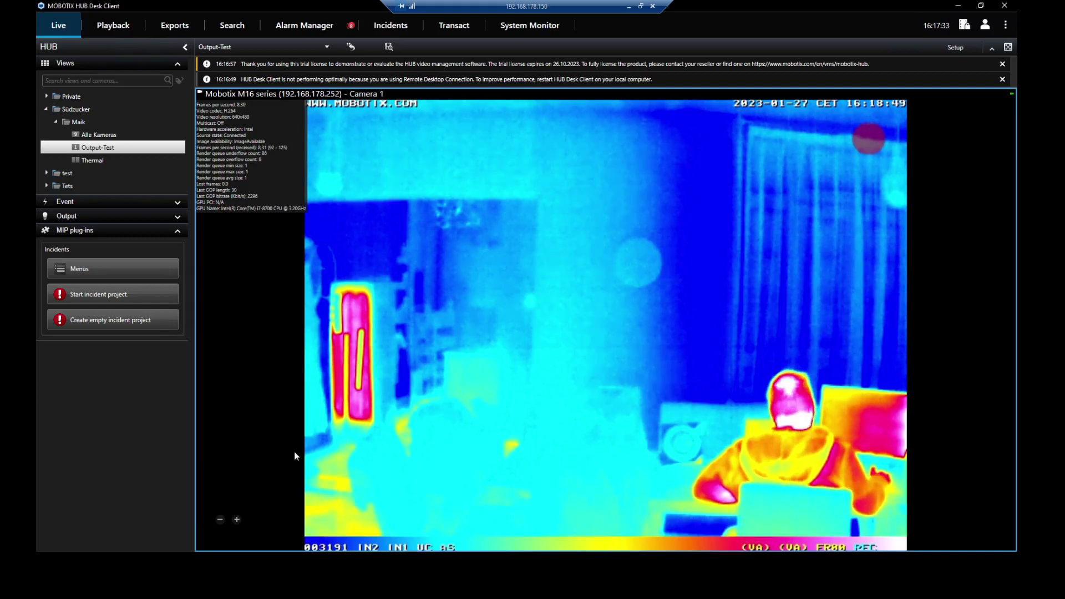
# - Fire the M16-Output event with the overlay button on the thermal view, then minimize Desk Client
pyautogui.moveTo(275, 481)
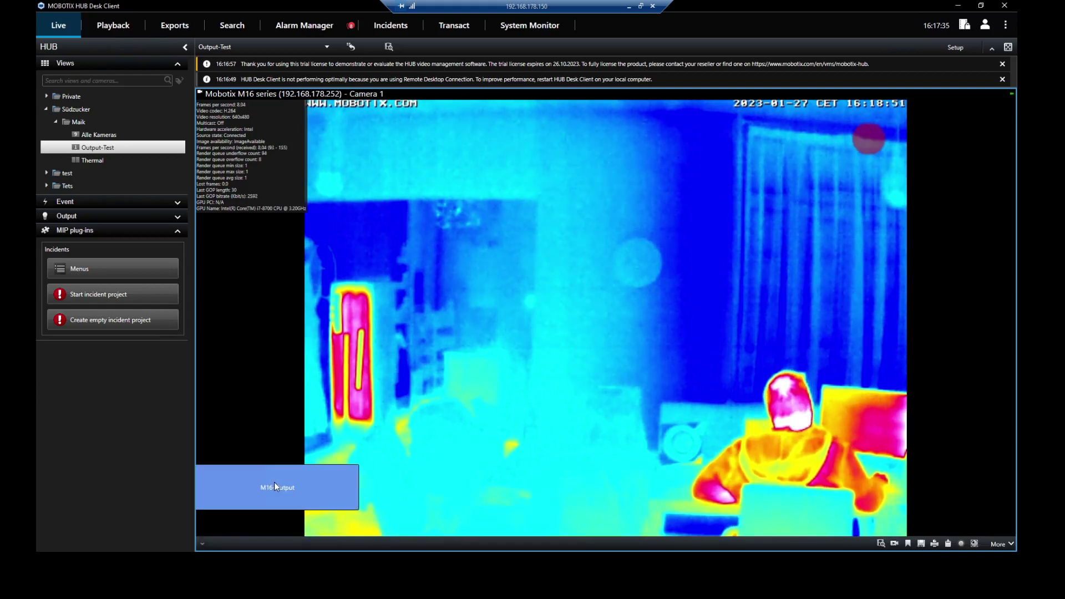
pyautogui.click(274, 485)
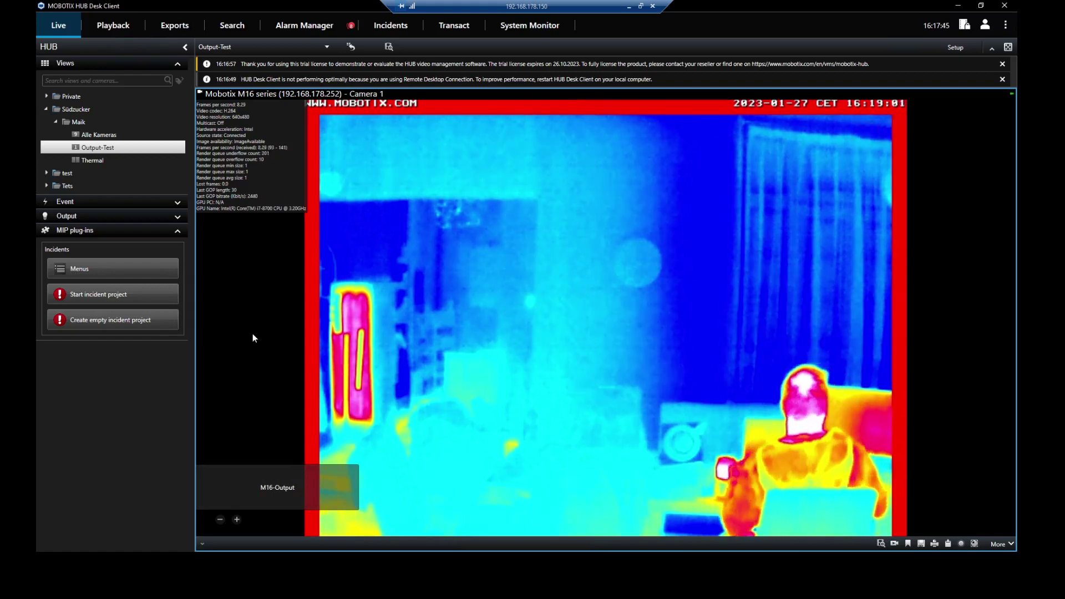
pyautogui.click(958, 10)
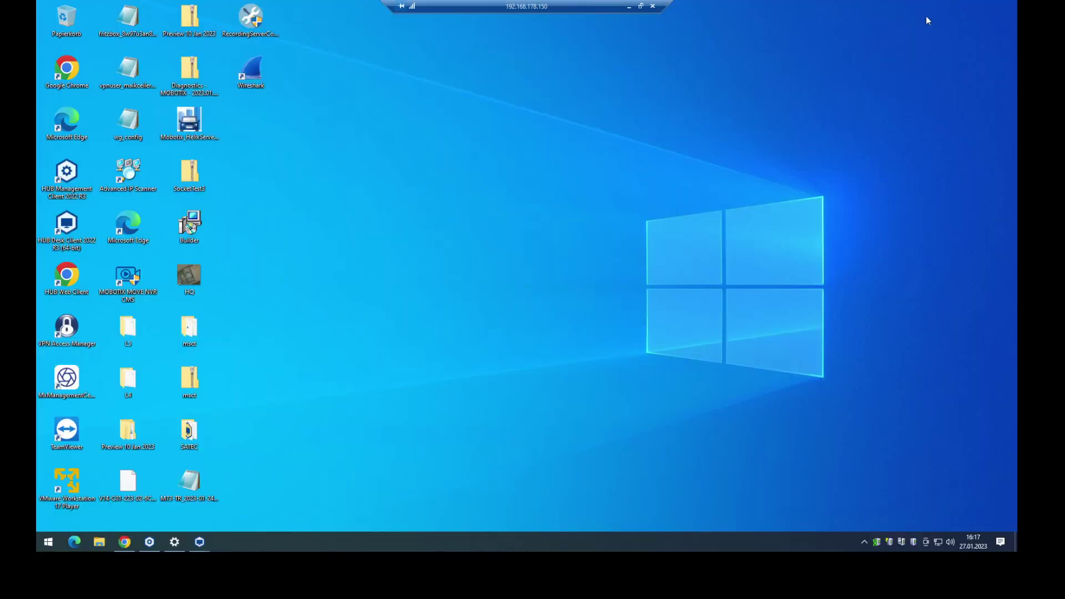
# - Restore Management Client from the taskbar to show the M16-Output-Test rule
pyautogui.click(149, 542)
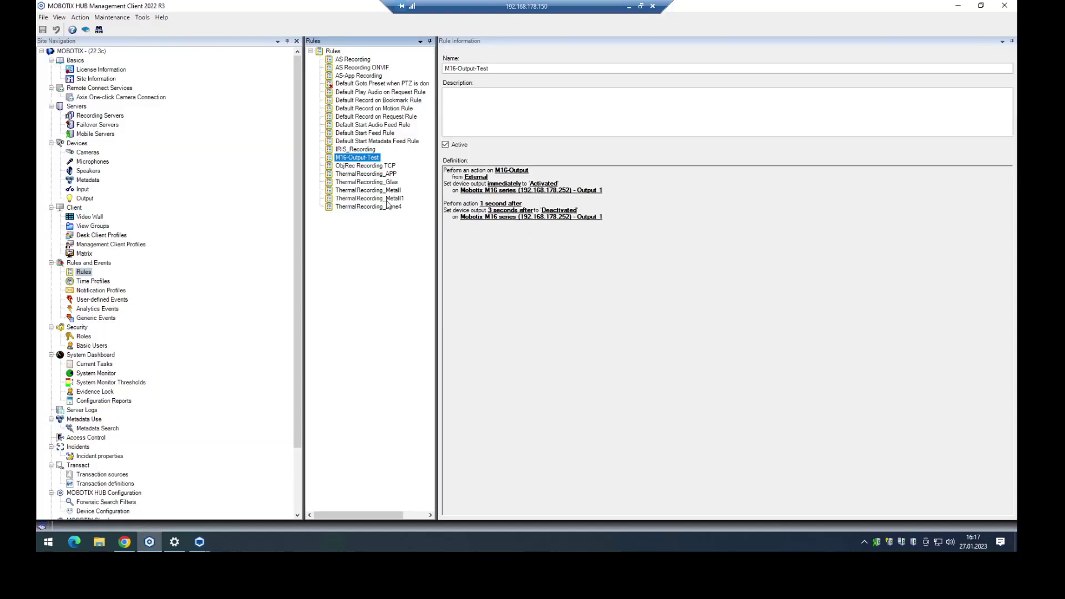